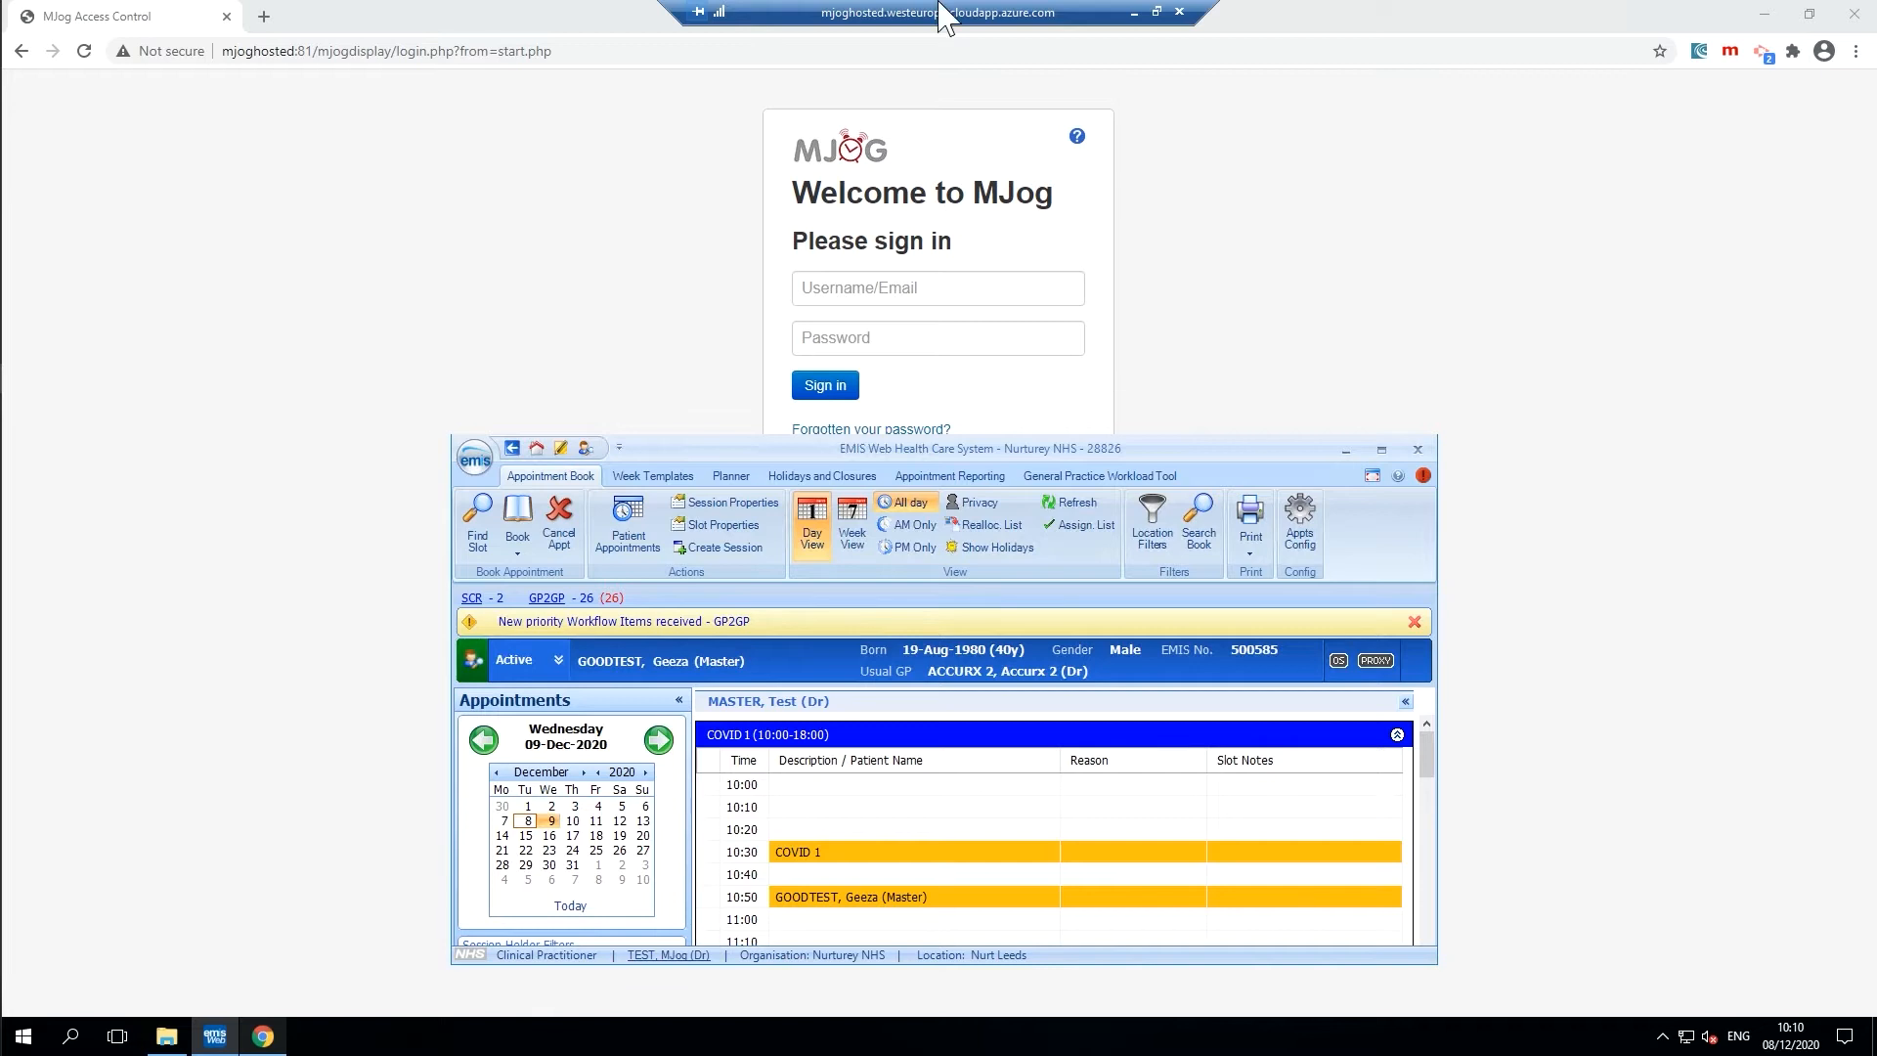
- Check the slot type in the general slot properties of the booked 10:50 appointment in EMIS Web
{"action": "left_click", "coordinate": [1382, 451]}
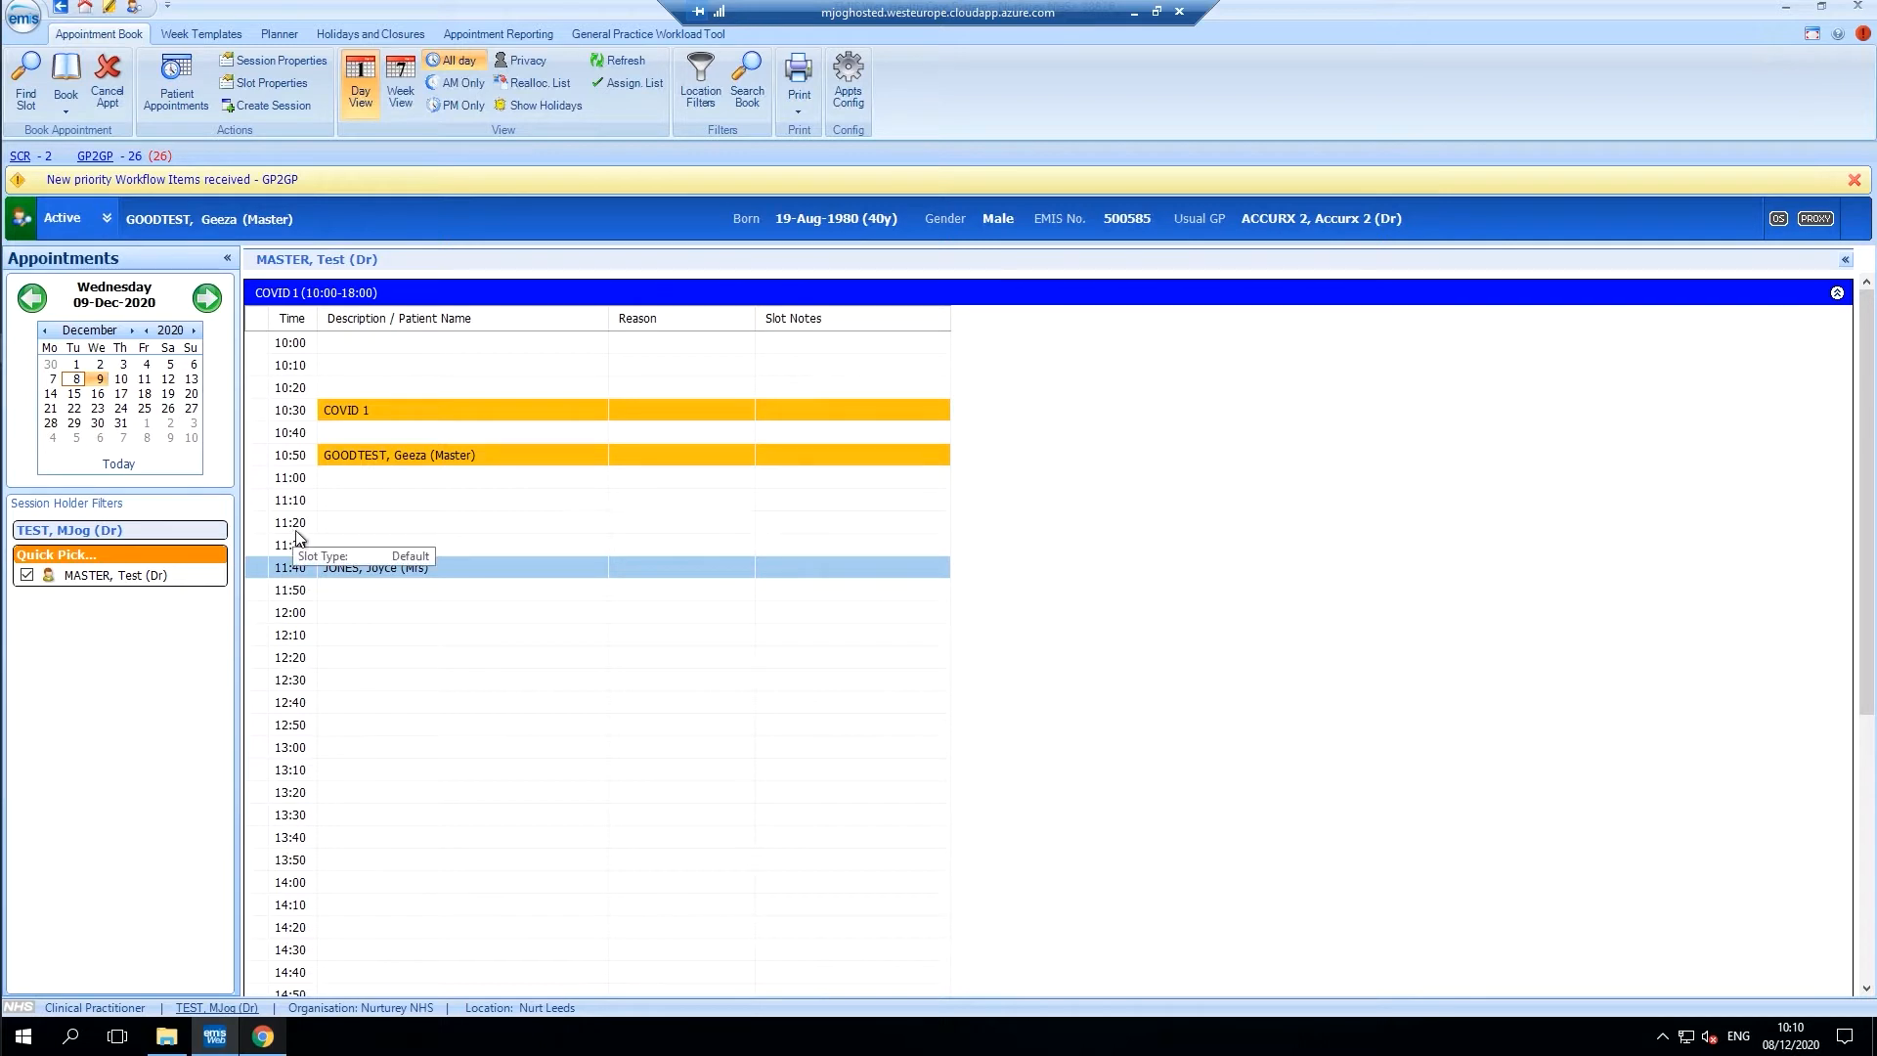
{"action": "right_click", "coordinate": [469, 460]}
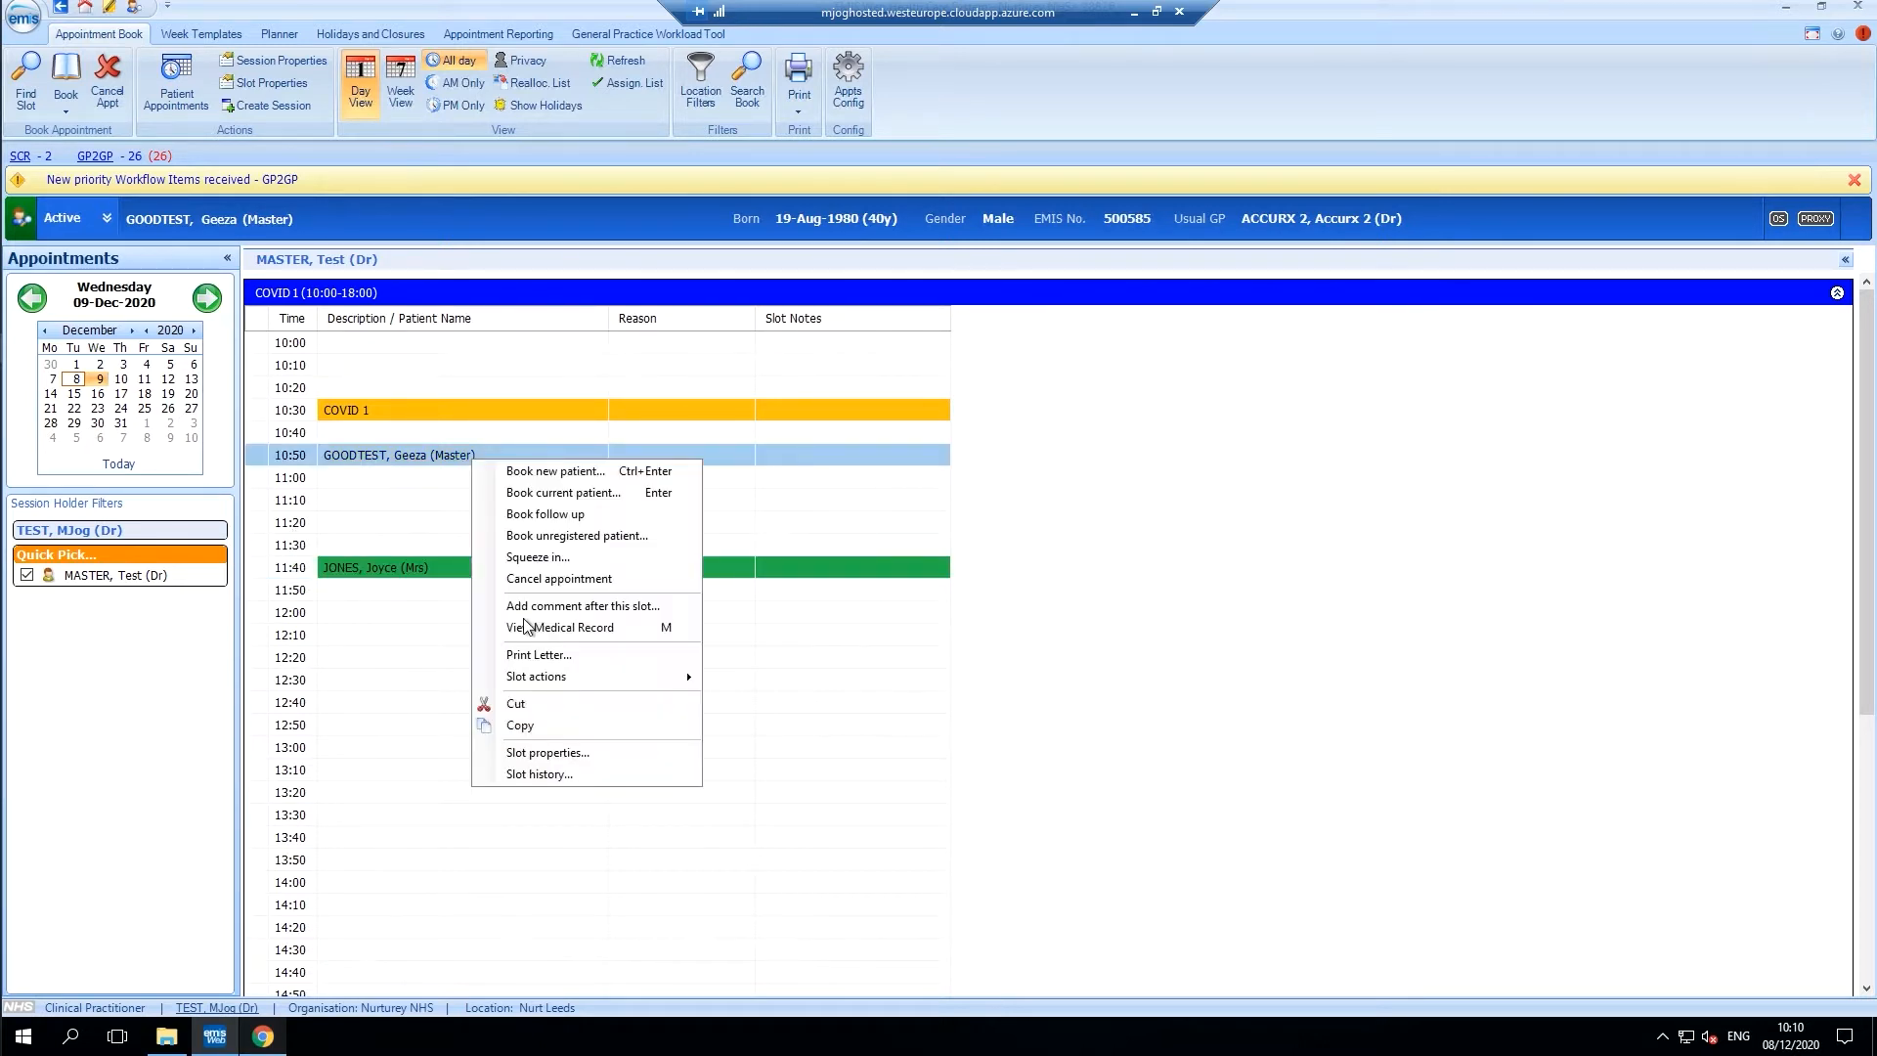
{"action": "left_click", "coordinate": [645, 755]}
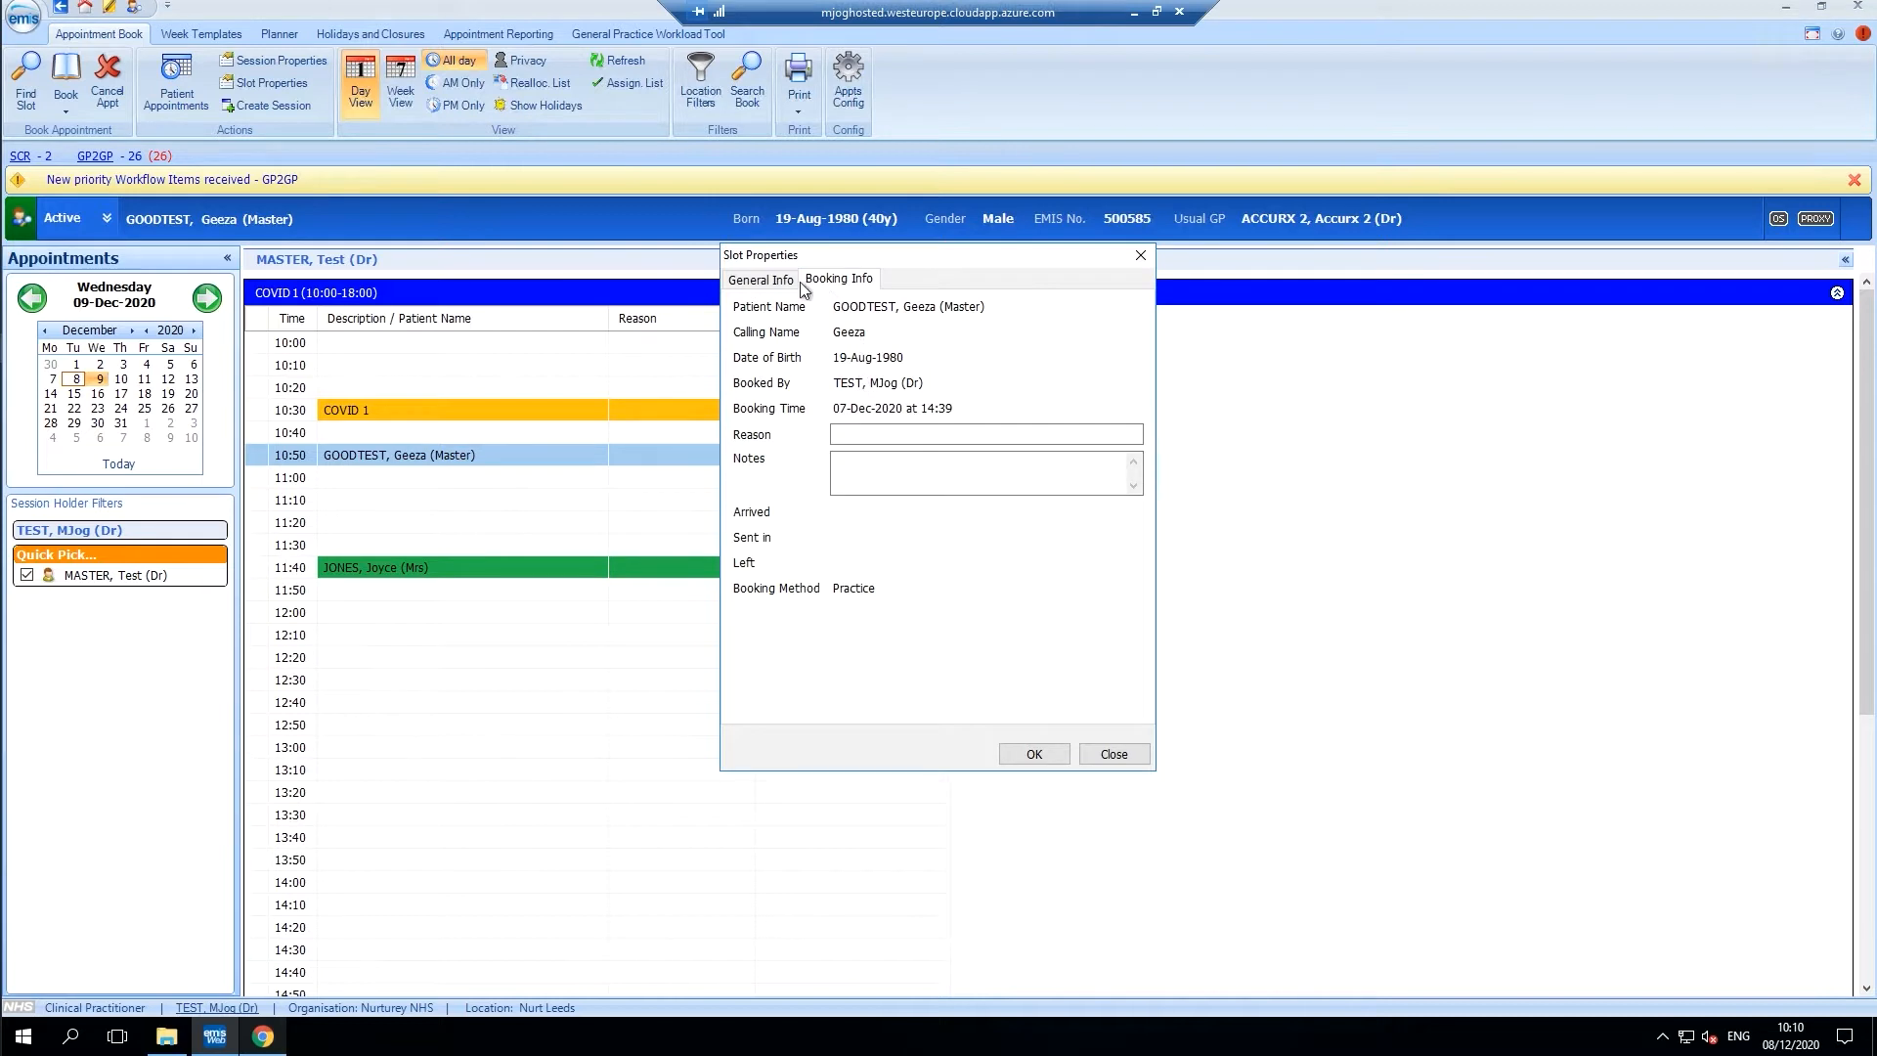
{"action": "left_click", "coordinate": [781, 284]}
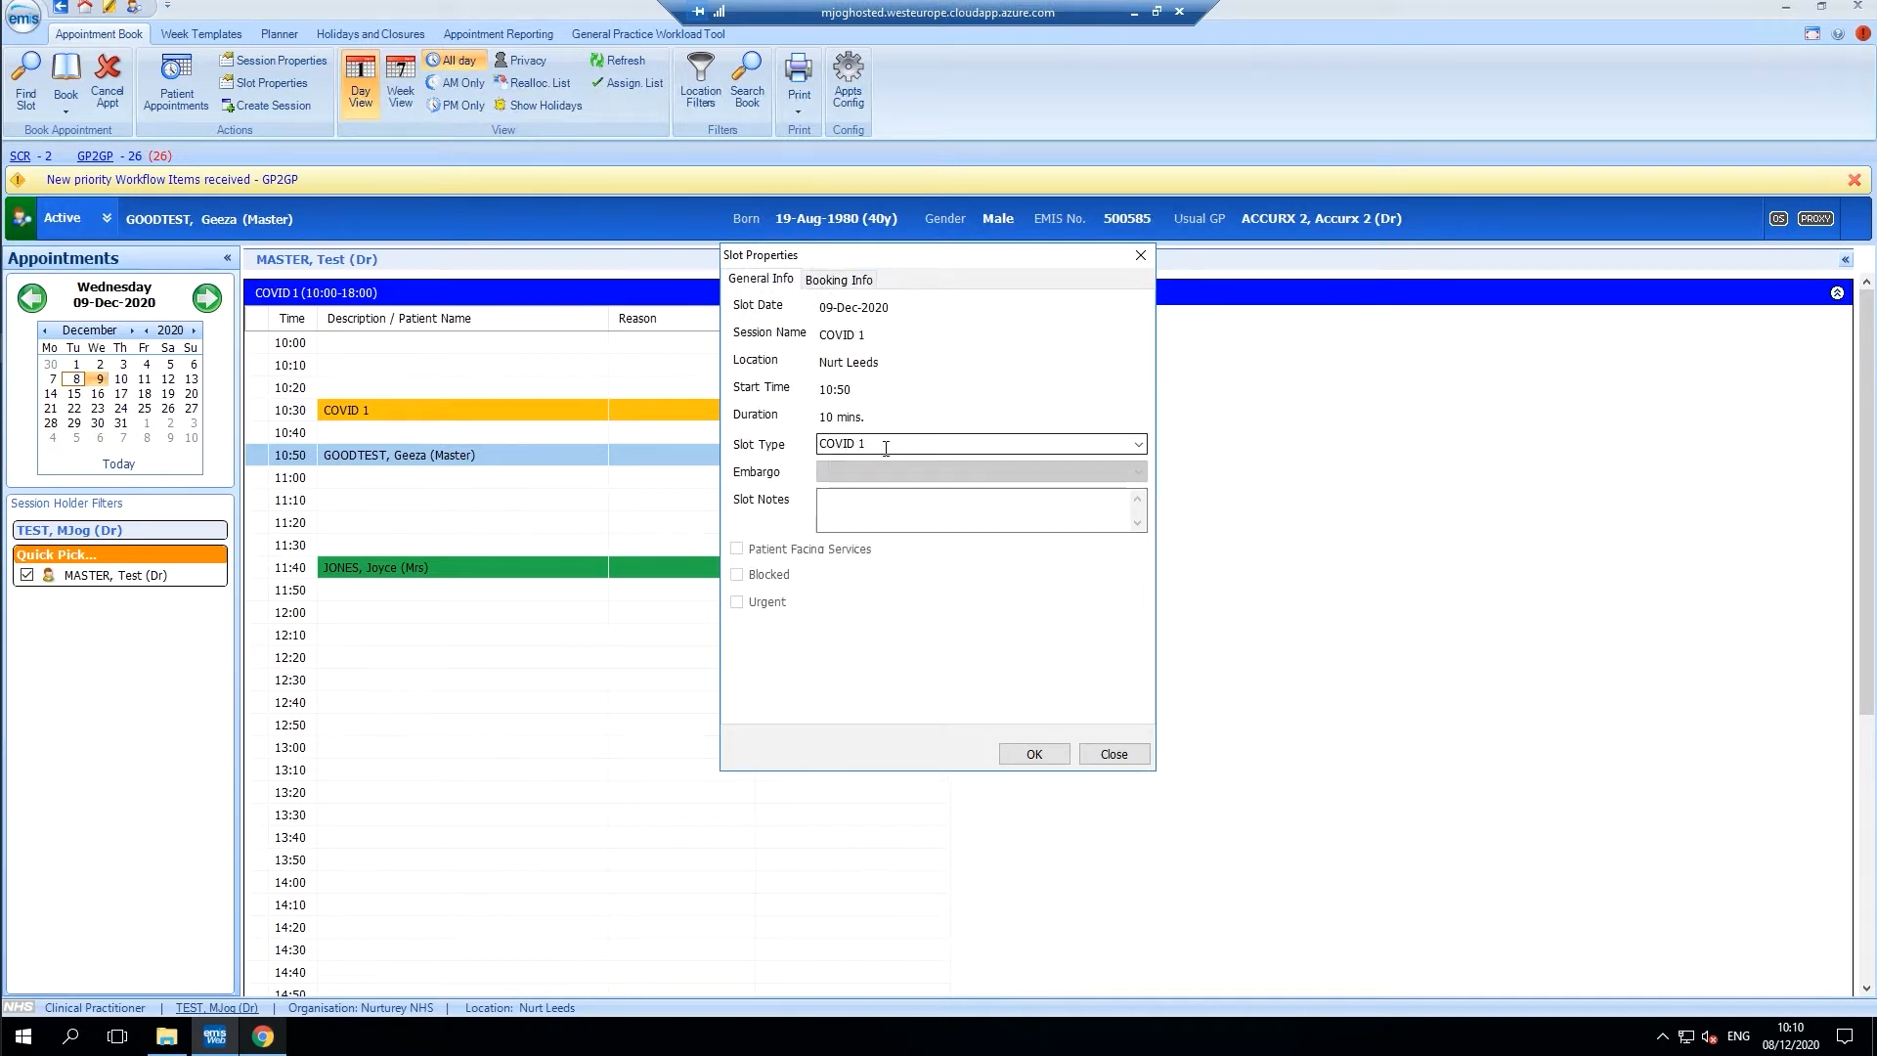
{"action": "left_click", "coordinate": [1112, 755]}
- Check the slot type in the general slot properties of the booked 11:40 appointment
{"action": "left_click", "coordinate": [495, 567]}
{"action": "right_click", "coordinate": [494, 567]}
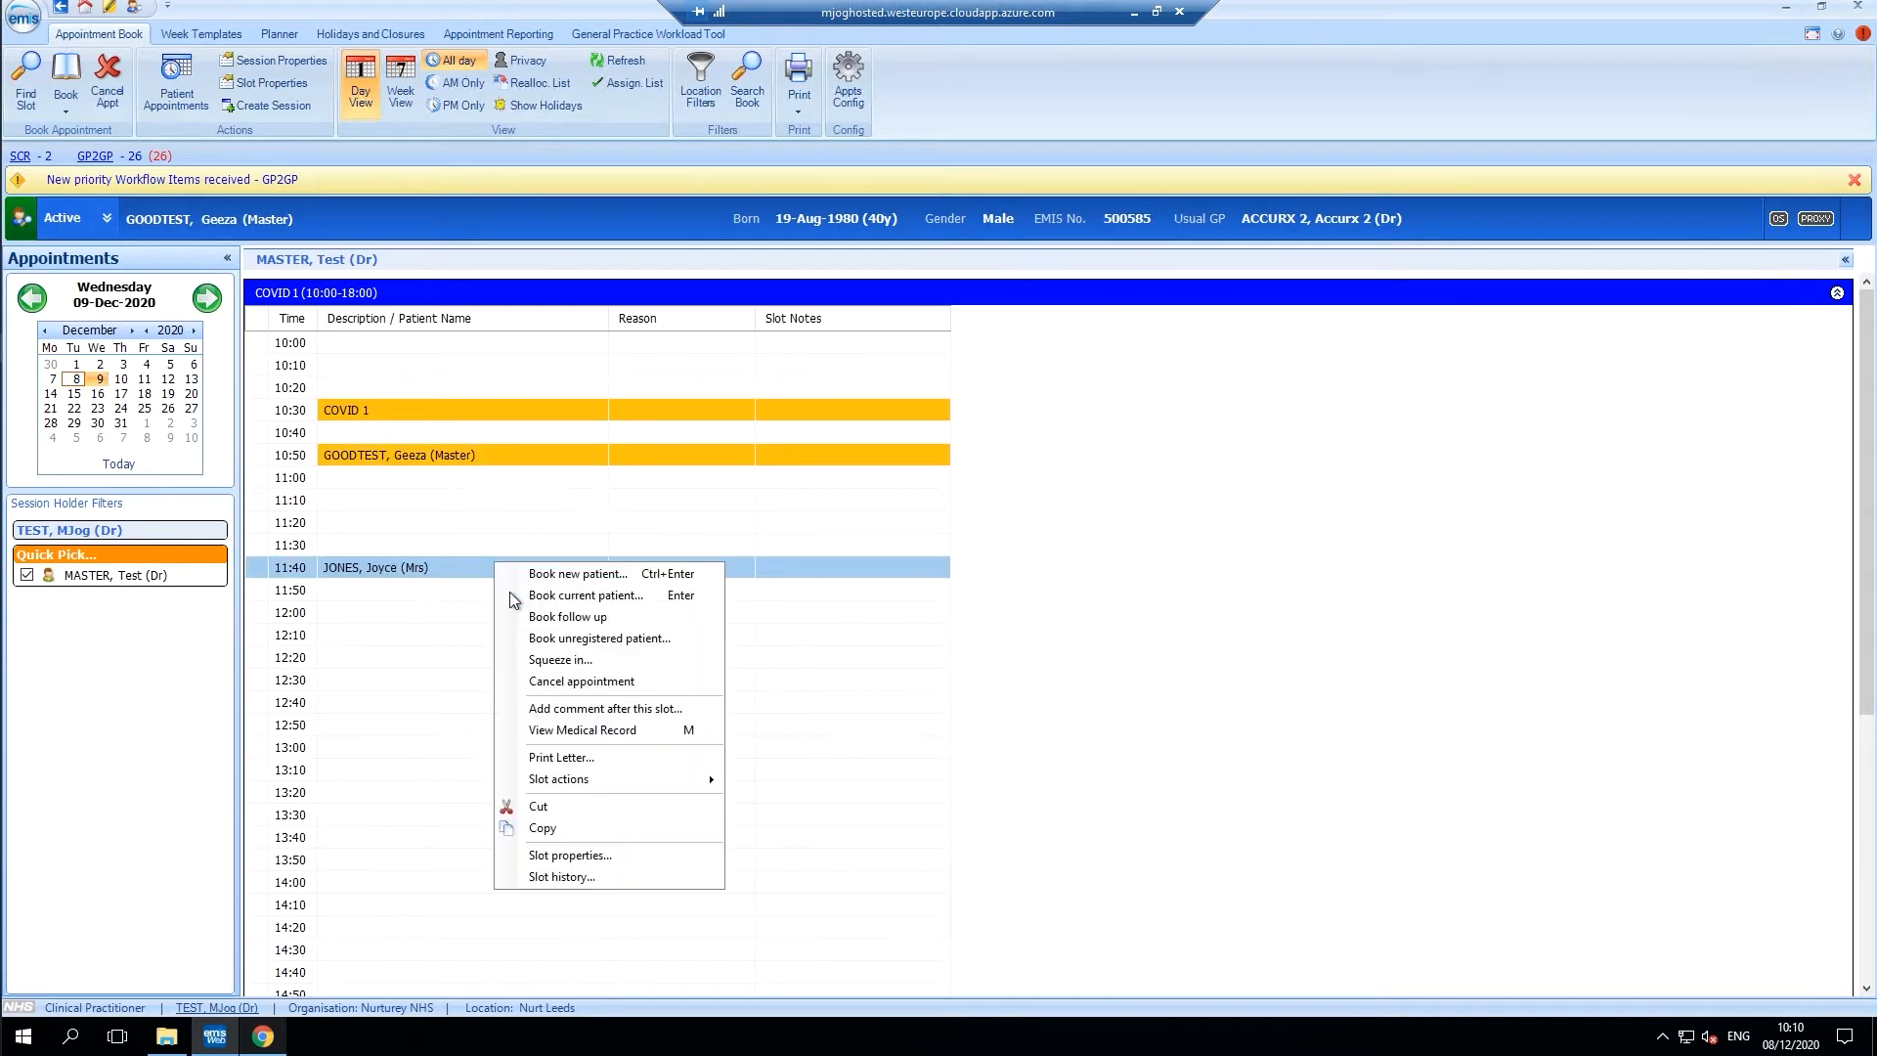
{"action": "left_click", "coordinate": [616, 850]}
{"action": "left_click", "coordinate": [788, 286]}
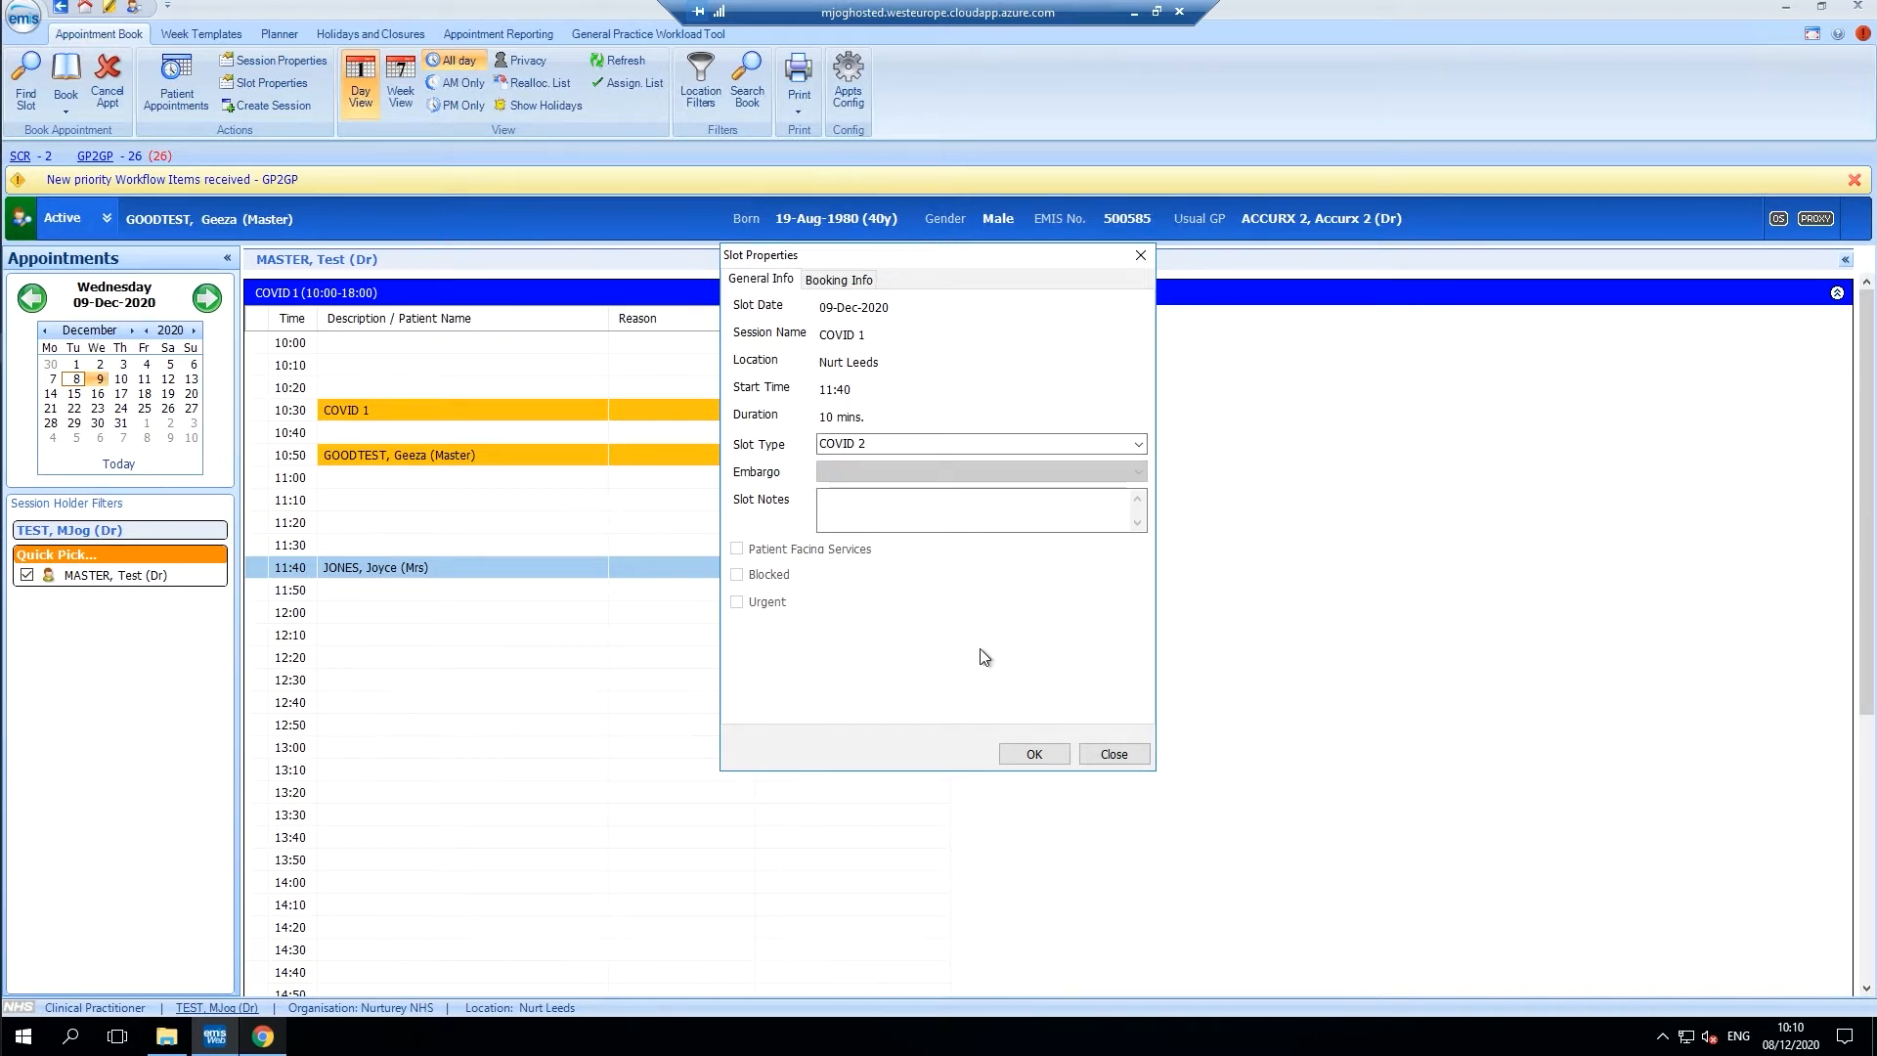
{"action": "left_click", "coordinate": [1115, 755]}
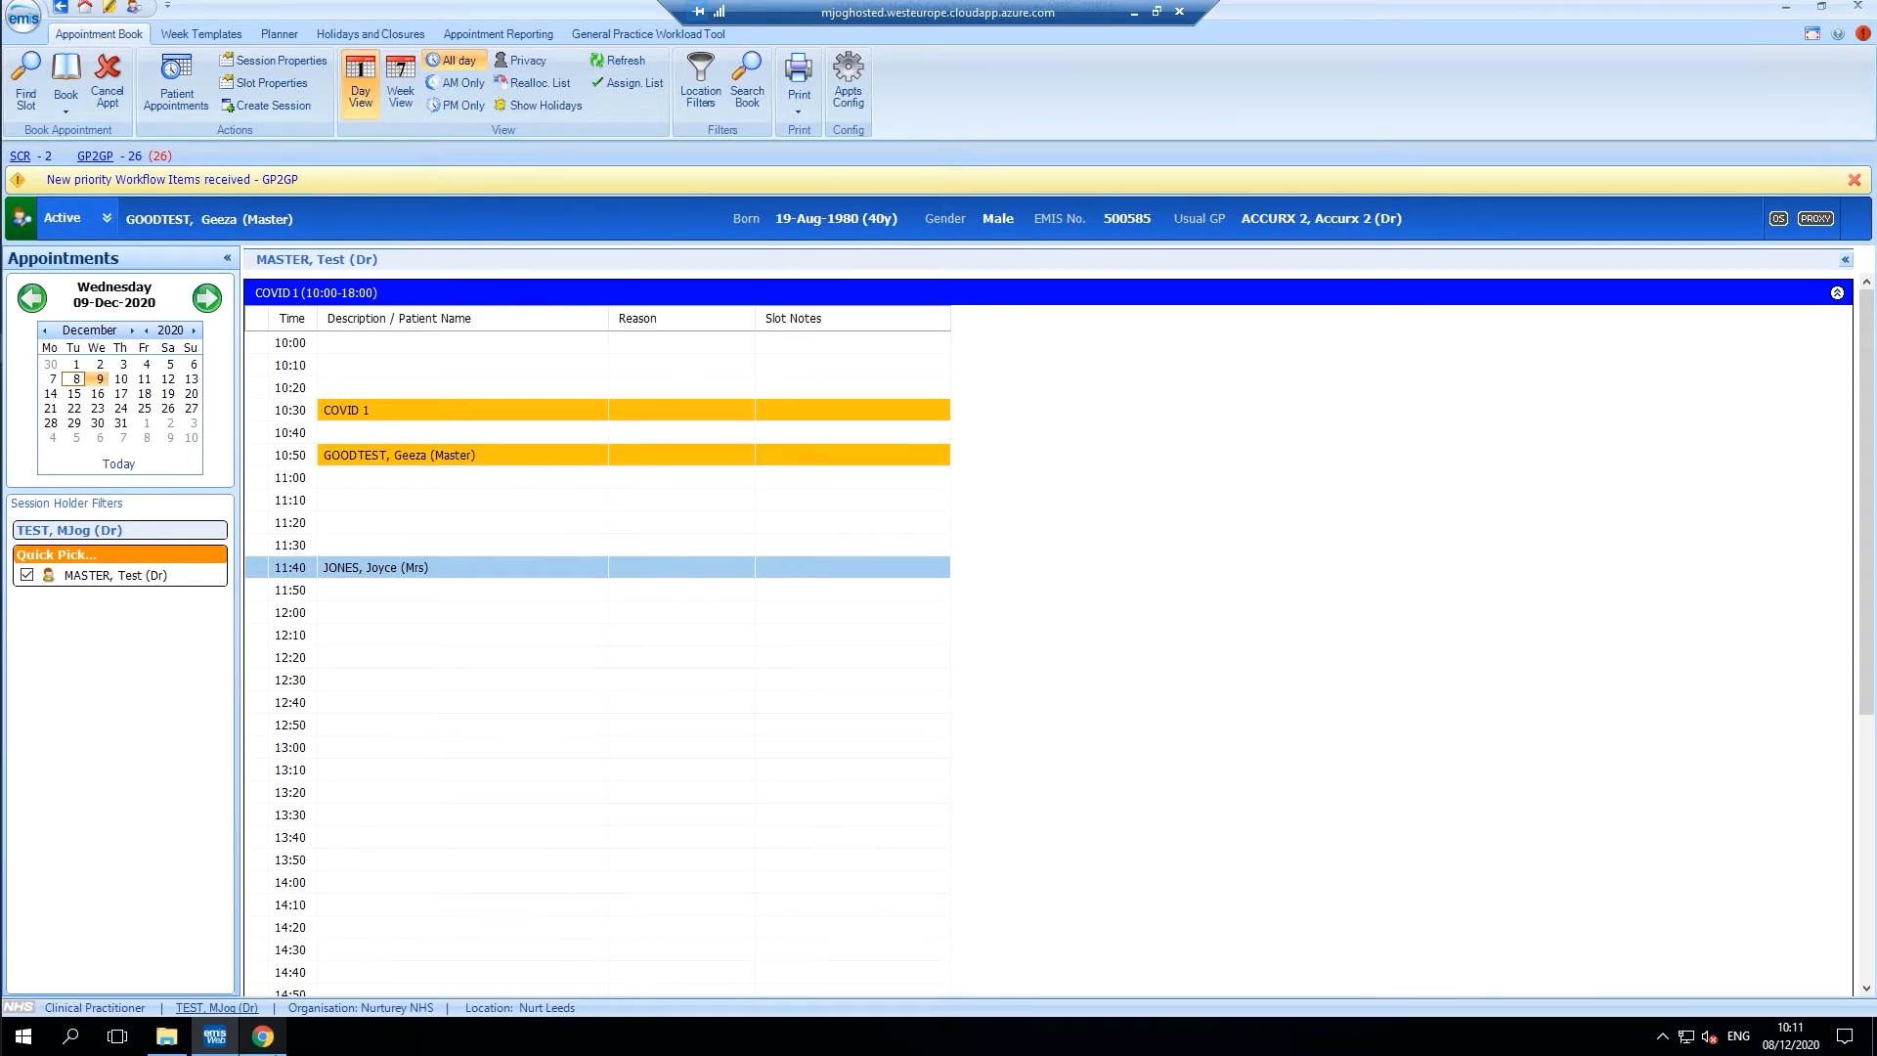
- Switch to MJog in Chrome and sign in as mjogsupport with the account password
{"action": "left_click", "coordinate": [263, 1039]}
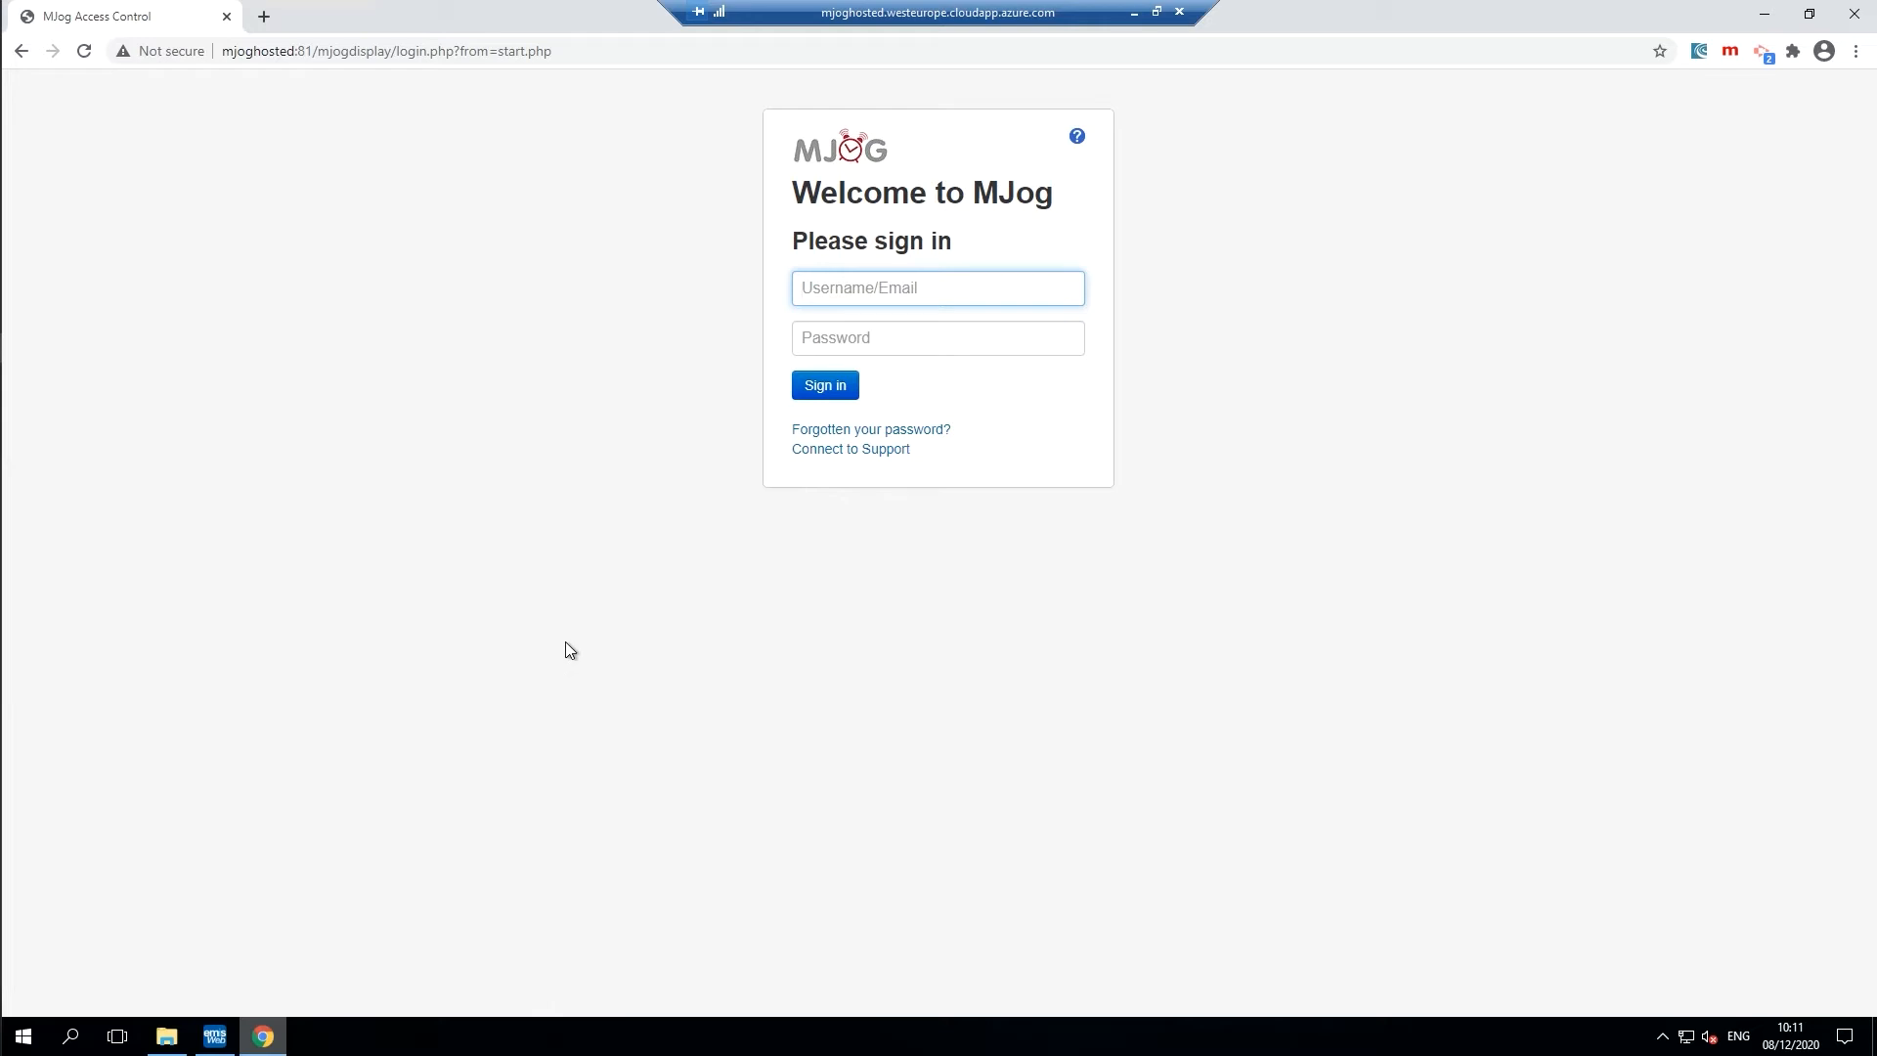
{"action": "left_click", "coordinate": [807, 293]}
{"action": "left_click", "coordinate": [847, 368]}
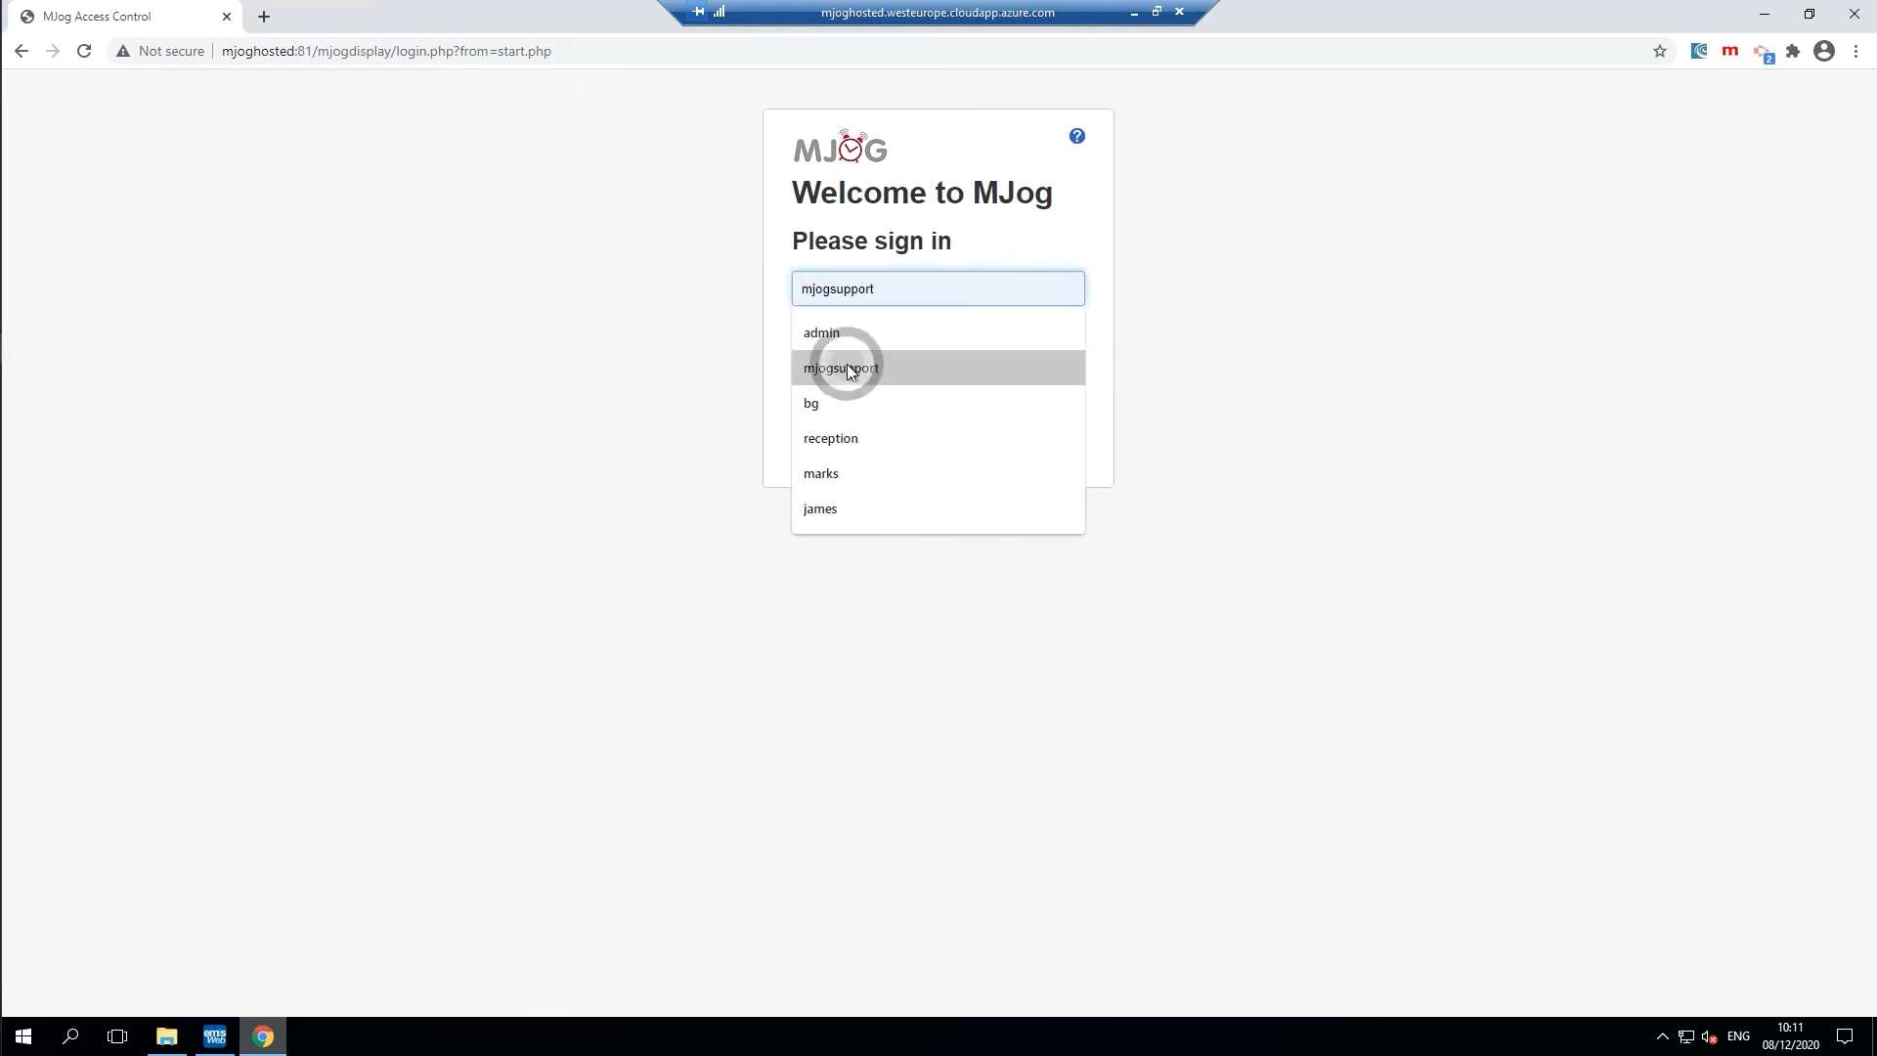
{"action": "left_click", "coordinate": [861, 342]}
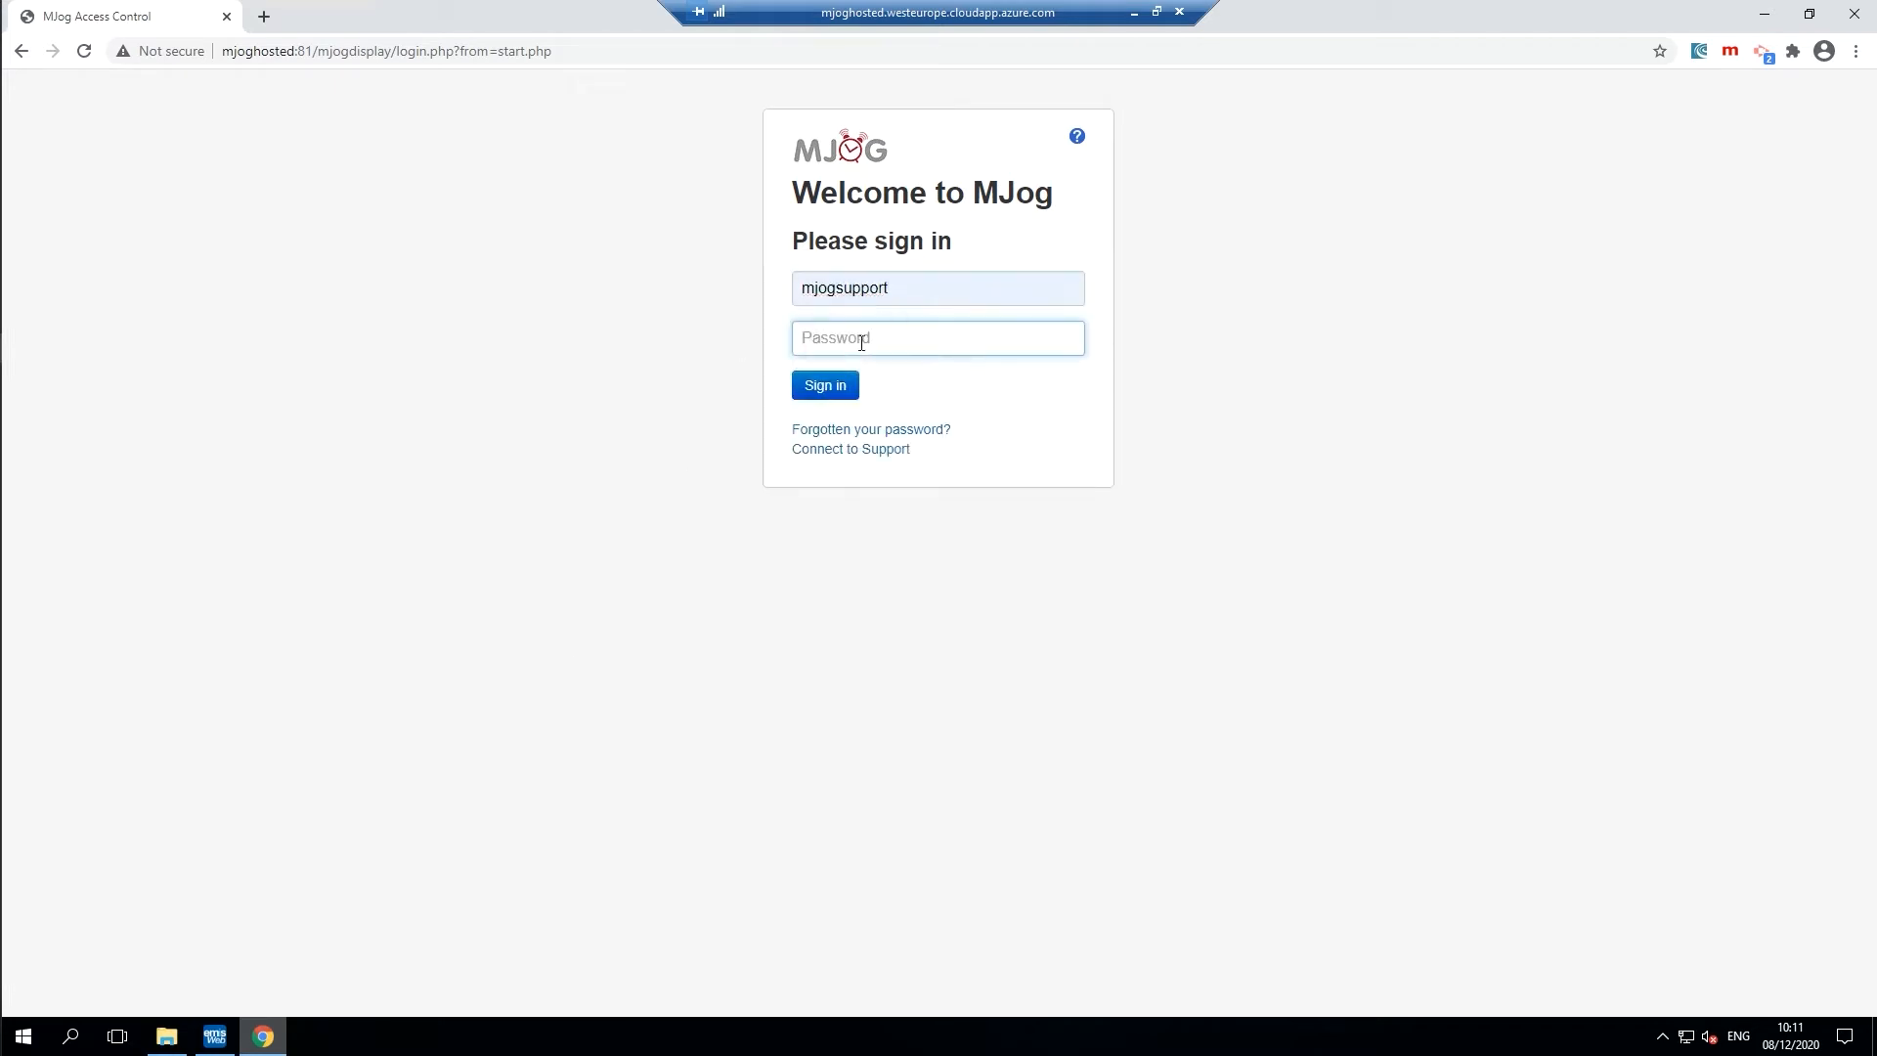
{"action": "type", "text": "••••••••"}
{"action": "key", "text": "BackSpace"}
{"action": "key", "text": "BackSpace"}
{"action": "key", "text": "BackSpace"}
{"action": "key", "text": "BackSpace"}
{"action": "key", "text": "BackSpace"}
{"action": "type", "text": "•••••••"}
{"action": "key", "text": "Return"}
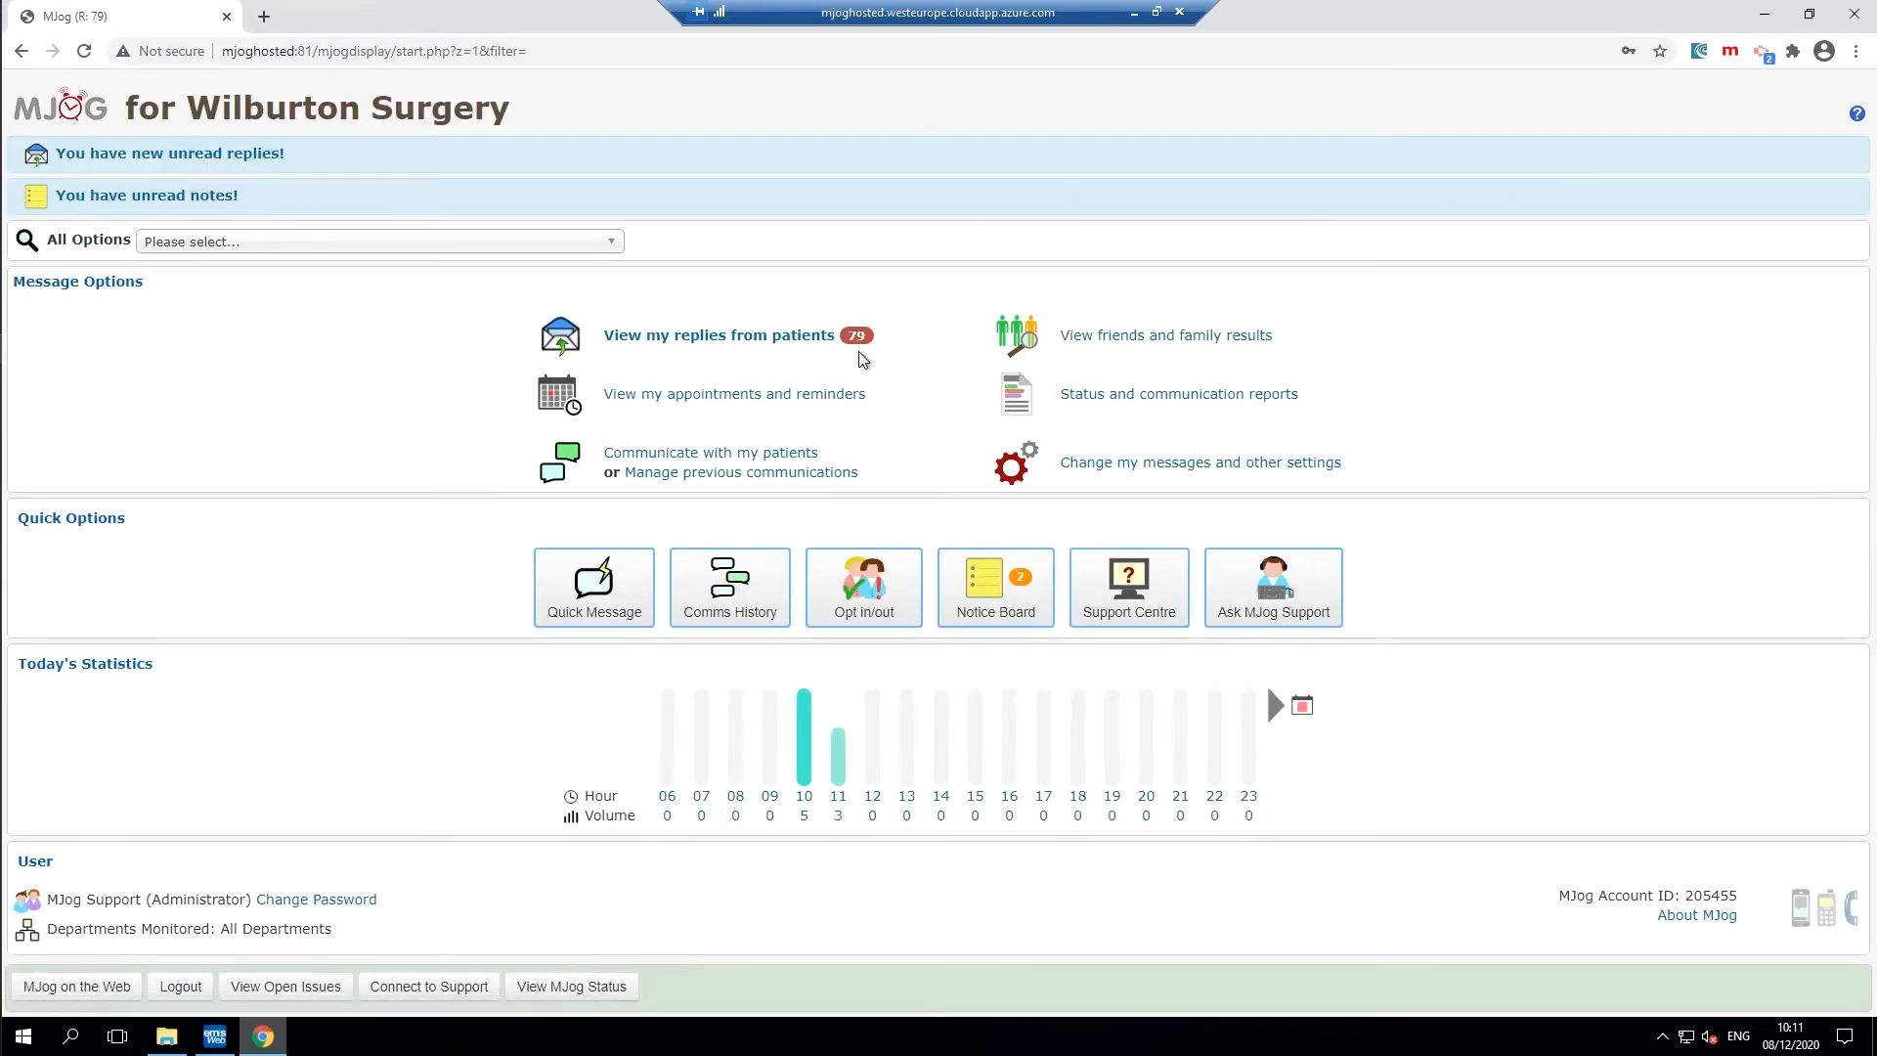
- Open the message templates page from MJog's messages and other settings
{"action": "left_click_drag", "start_coordinate": [1351, 467], "coordinate": [1060, 465]}
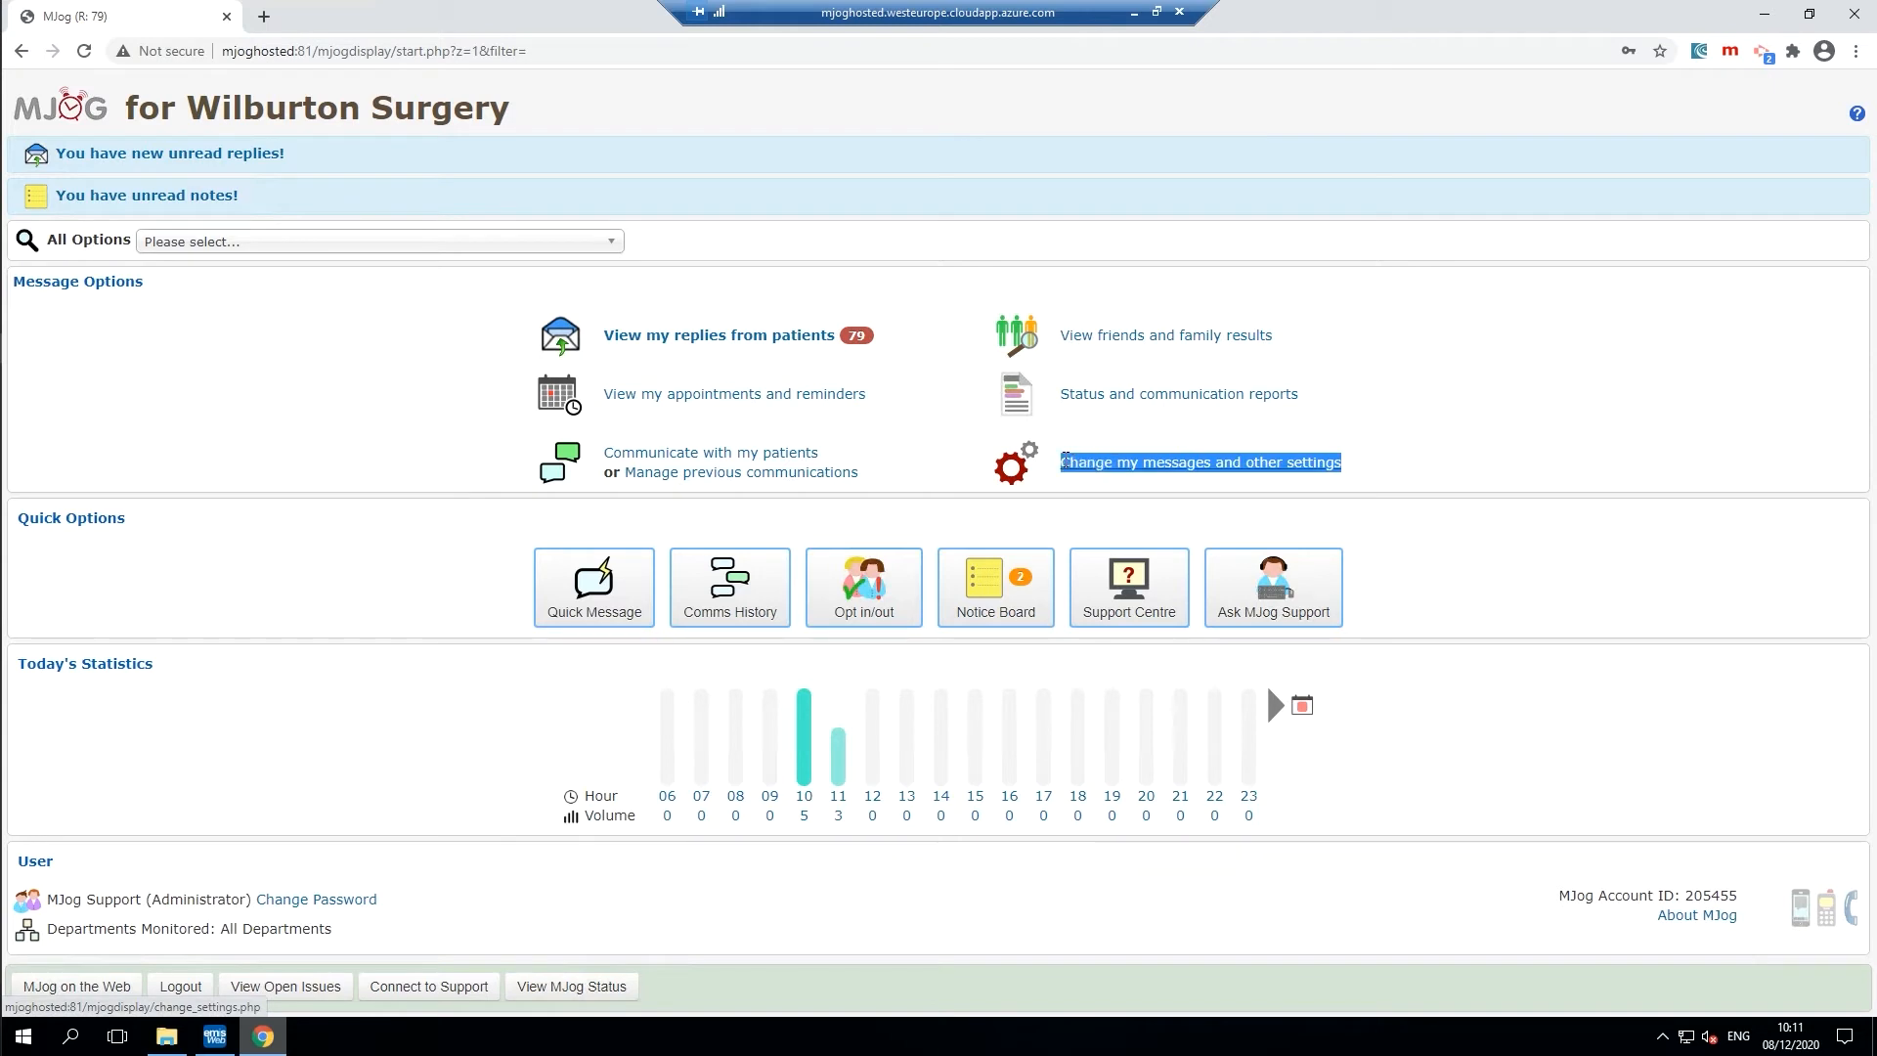
{"action": "left_click", "coordinate": [1106, 468]}
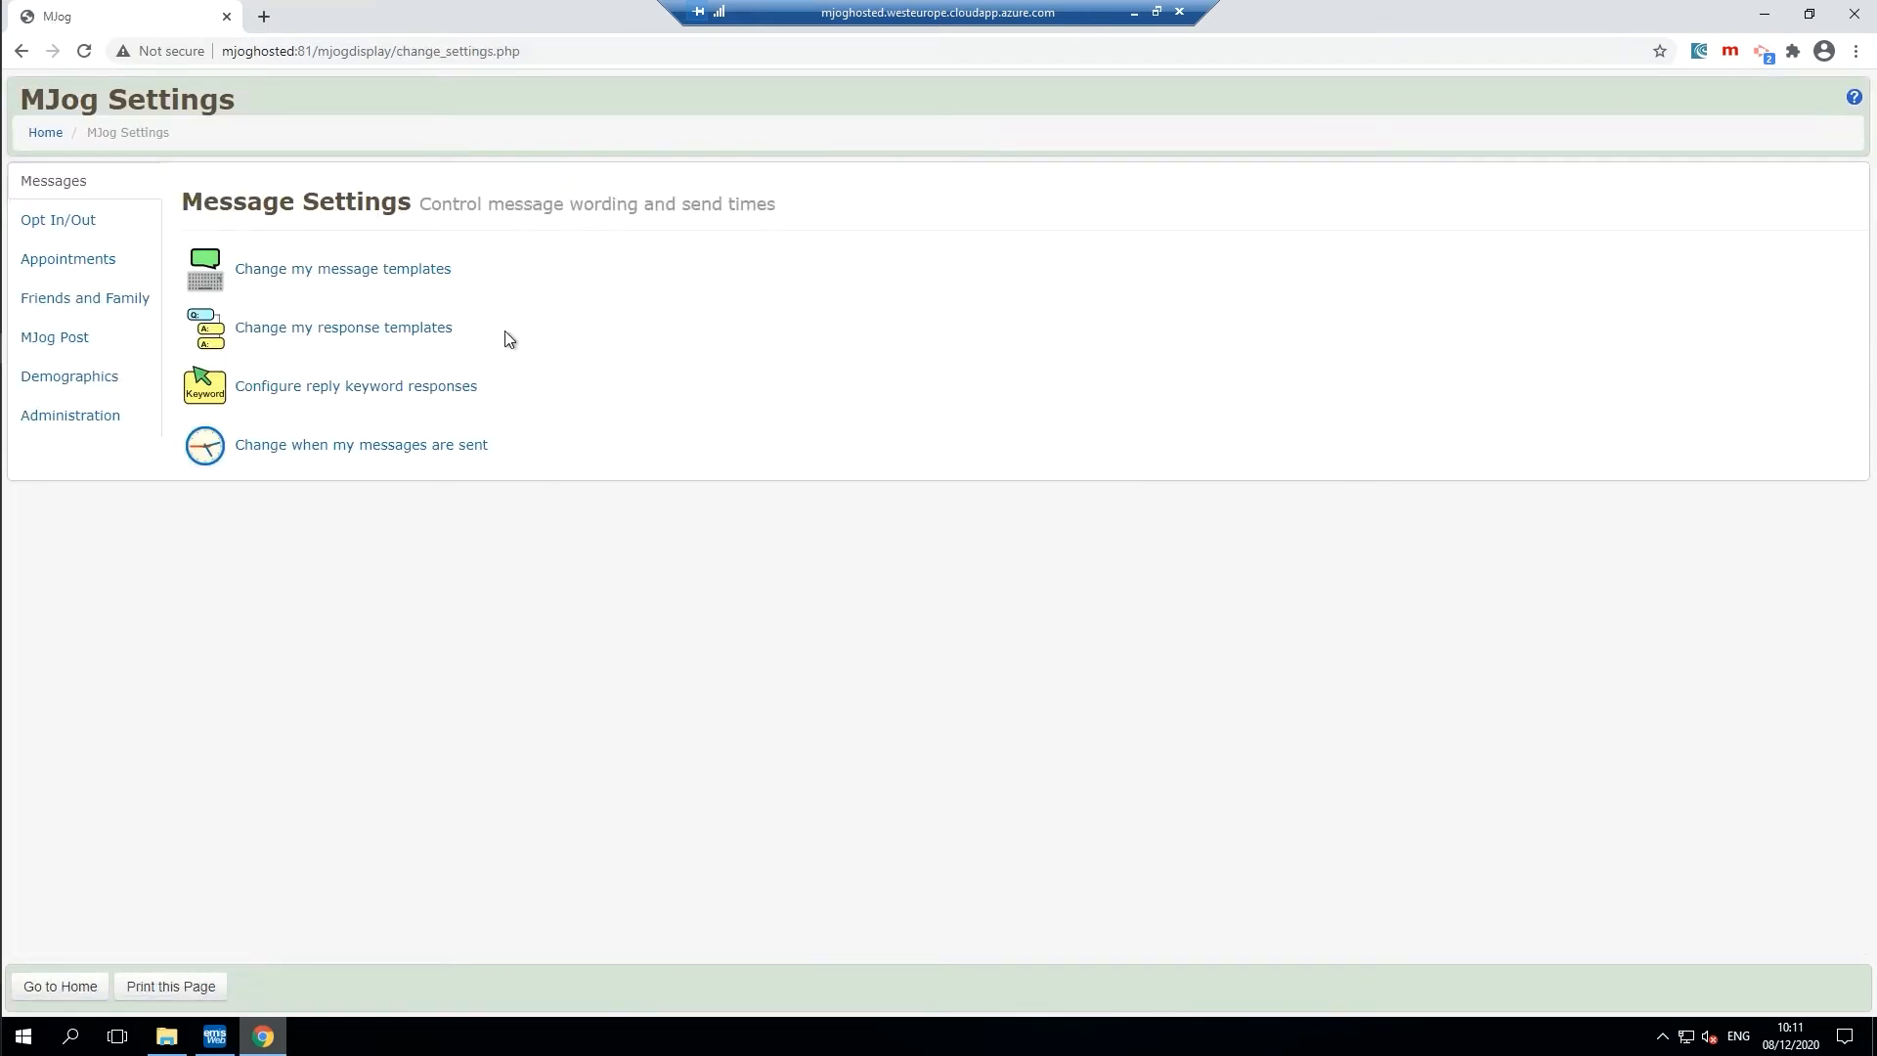
{"action": "left_click_drag", "start_coordinate": [478, 266], "coordinate": [237, 269]}
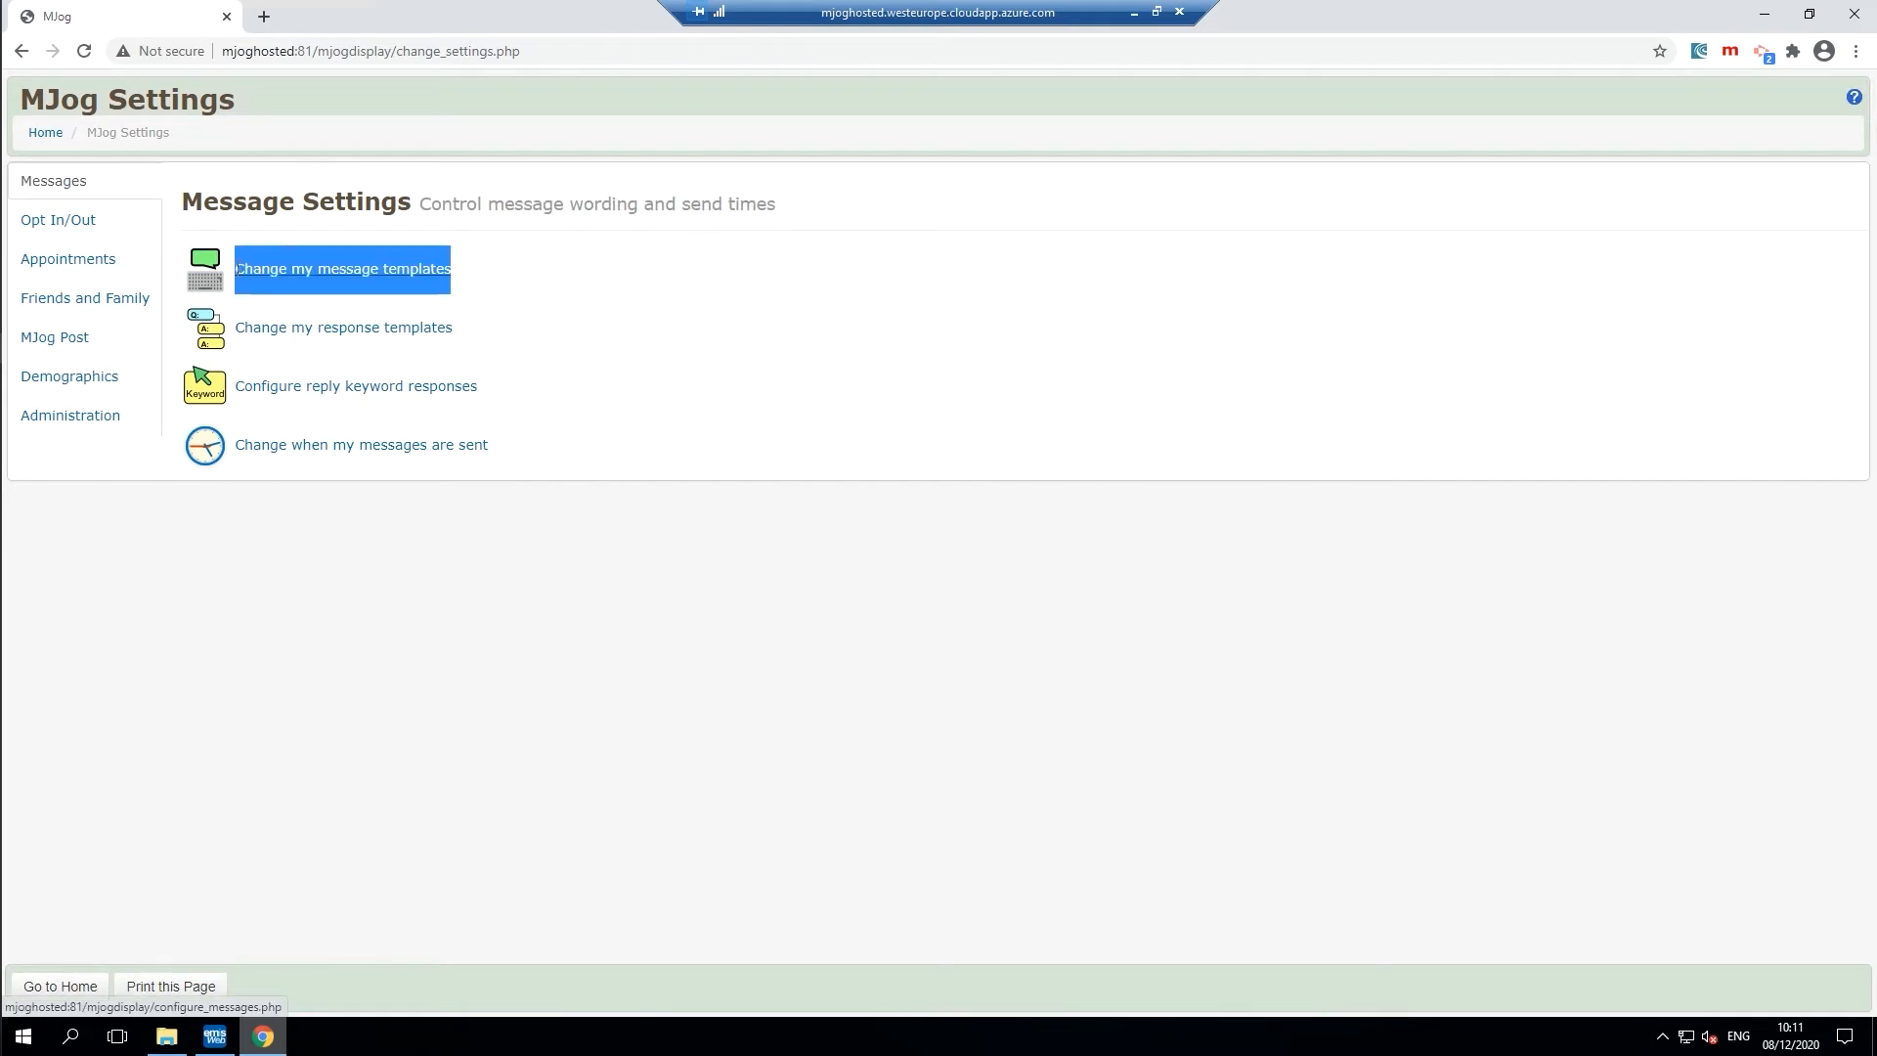
{"action": "left_click", "coordinate": [312, 278]}
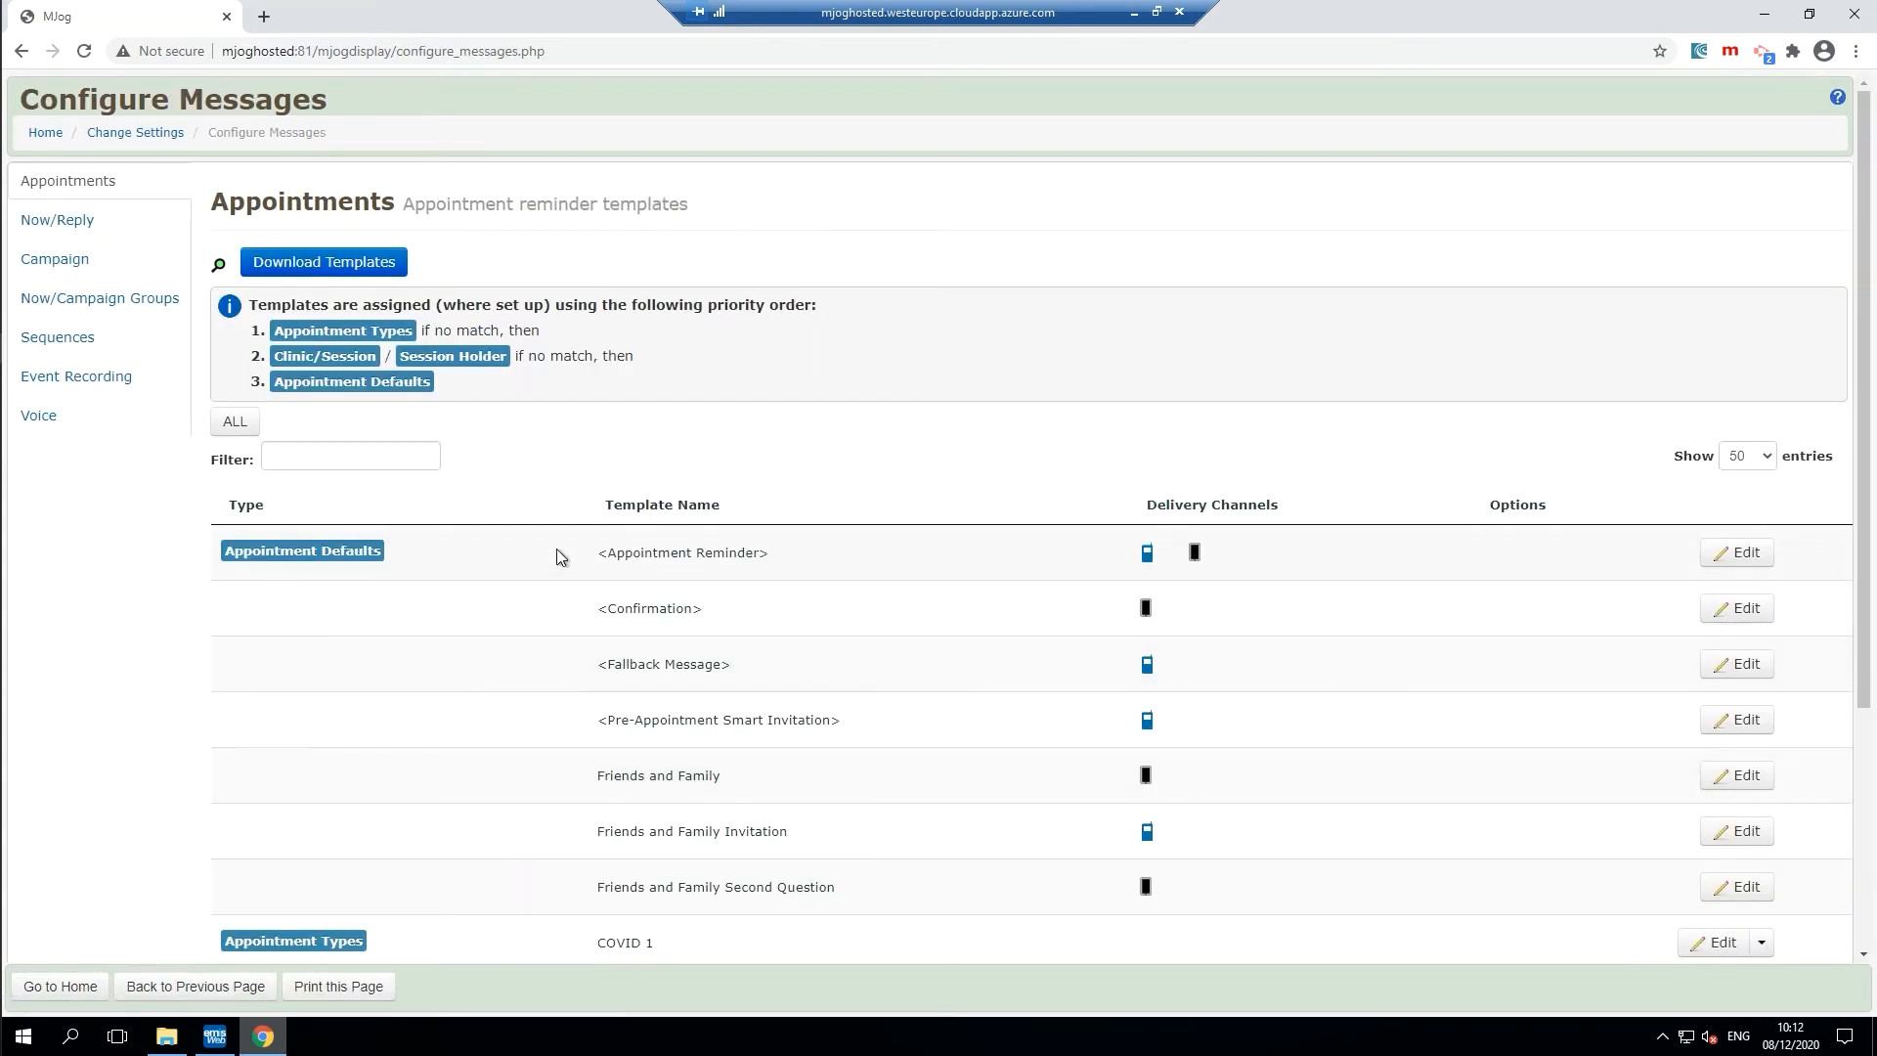
- Examine the COVID 1 and COVID 2 appointment type templates and their matching confirmation templates
{"action": "scroll", "coordinate": [612, 695], "scroll_direction": "down", "scroll_amount": 2}
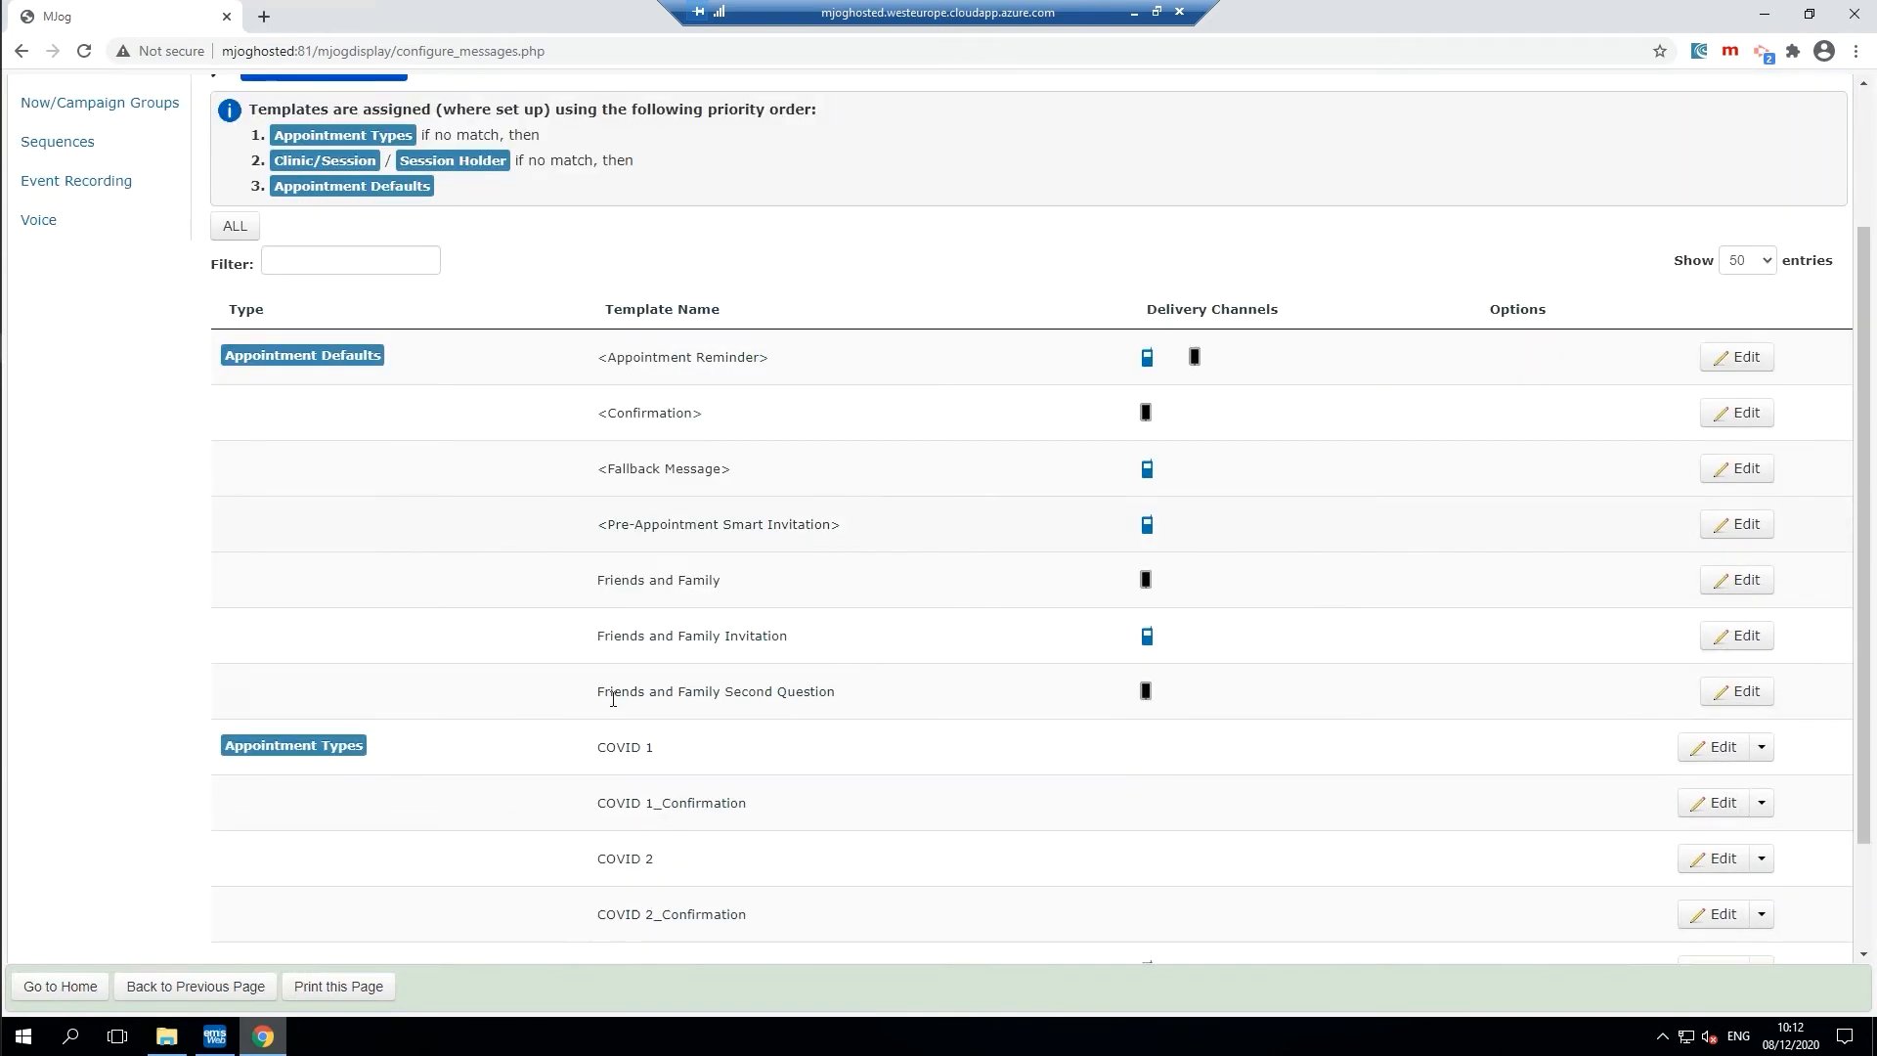
{"action": "left_click_drag", "start_coordinate": [495, 746], "coordinate": [794, 924]}
{"action": "left_click", "coordinate": [790, 896]}
{"action": "left_click_drag", "start_coordinate": [567, 749], "coordinate": [782, 900]}
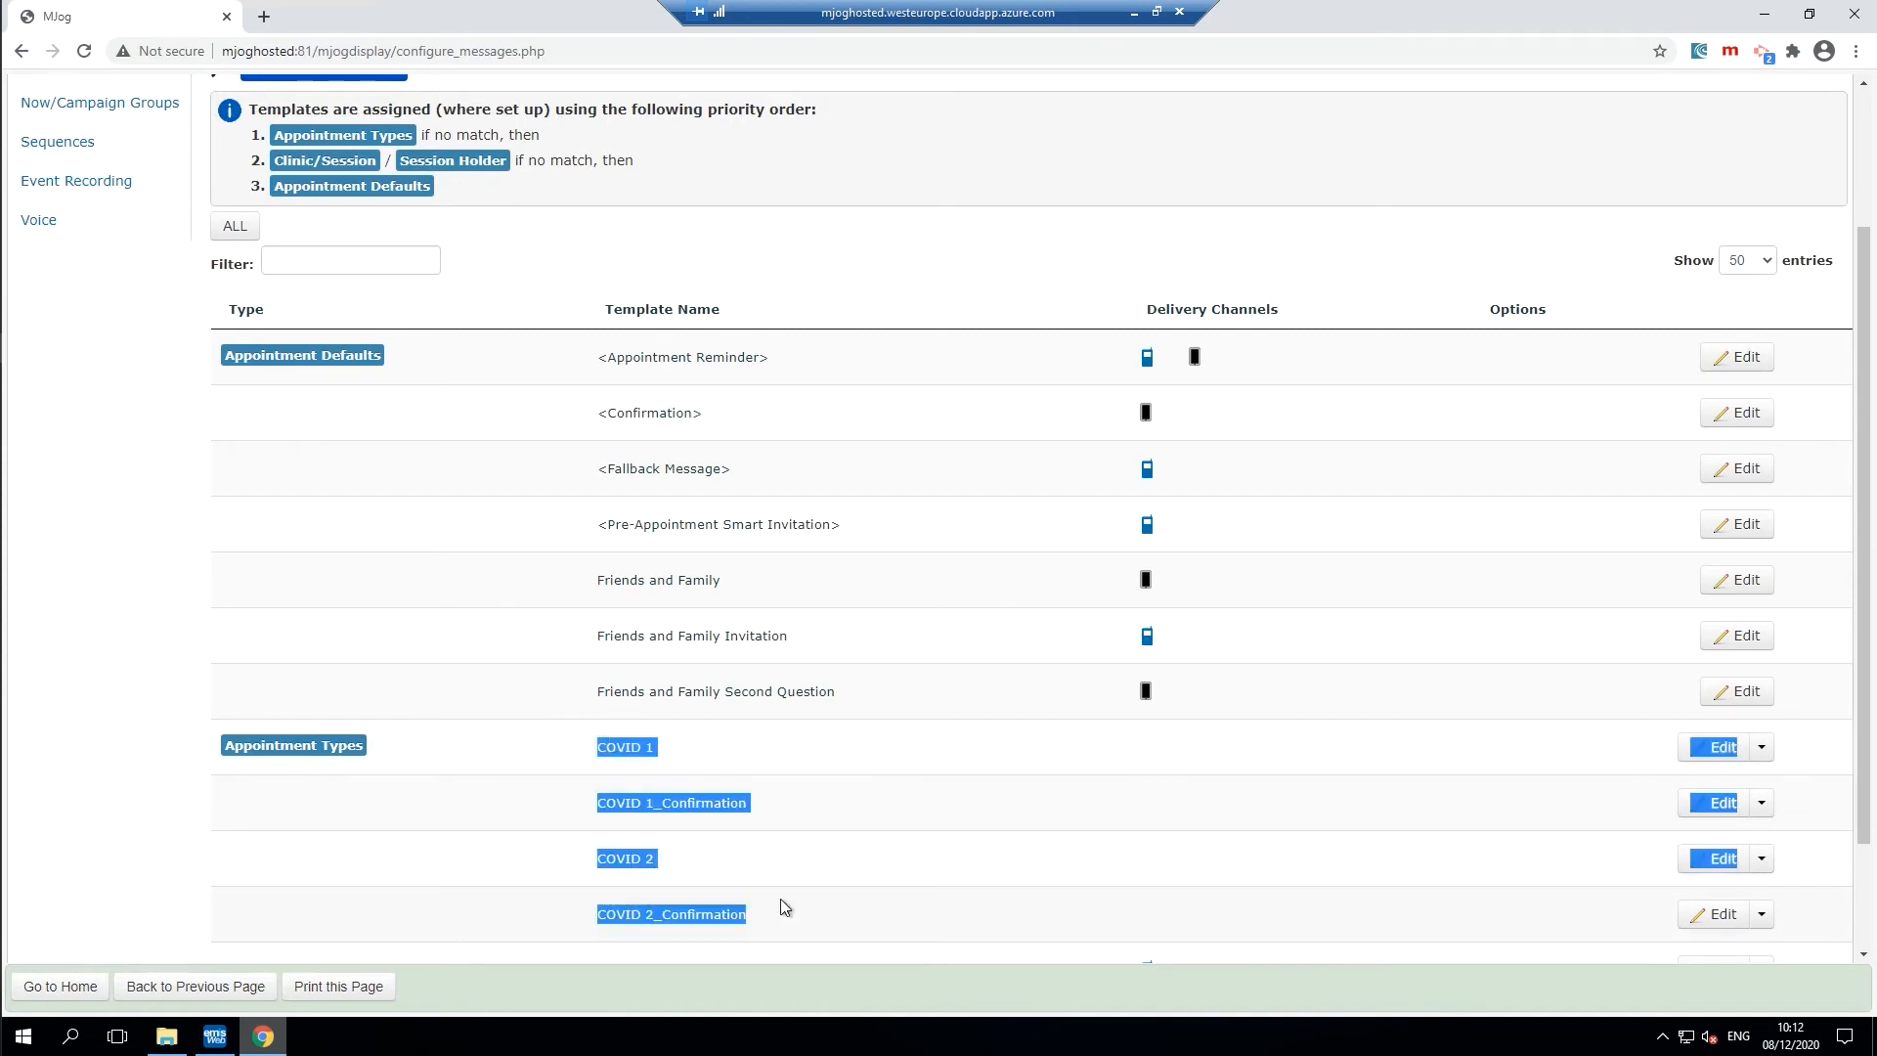
{"action": "left_click", "coordinate": [809, 859]}
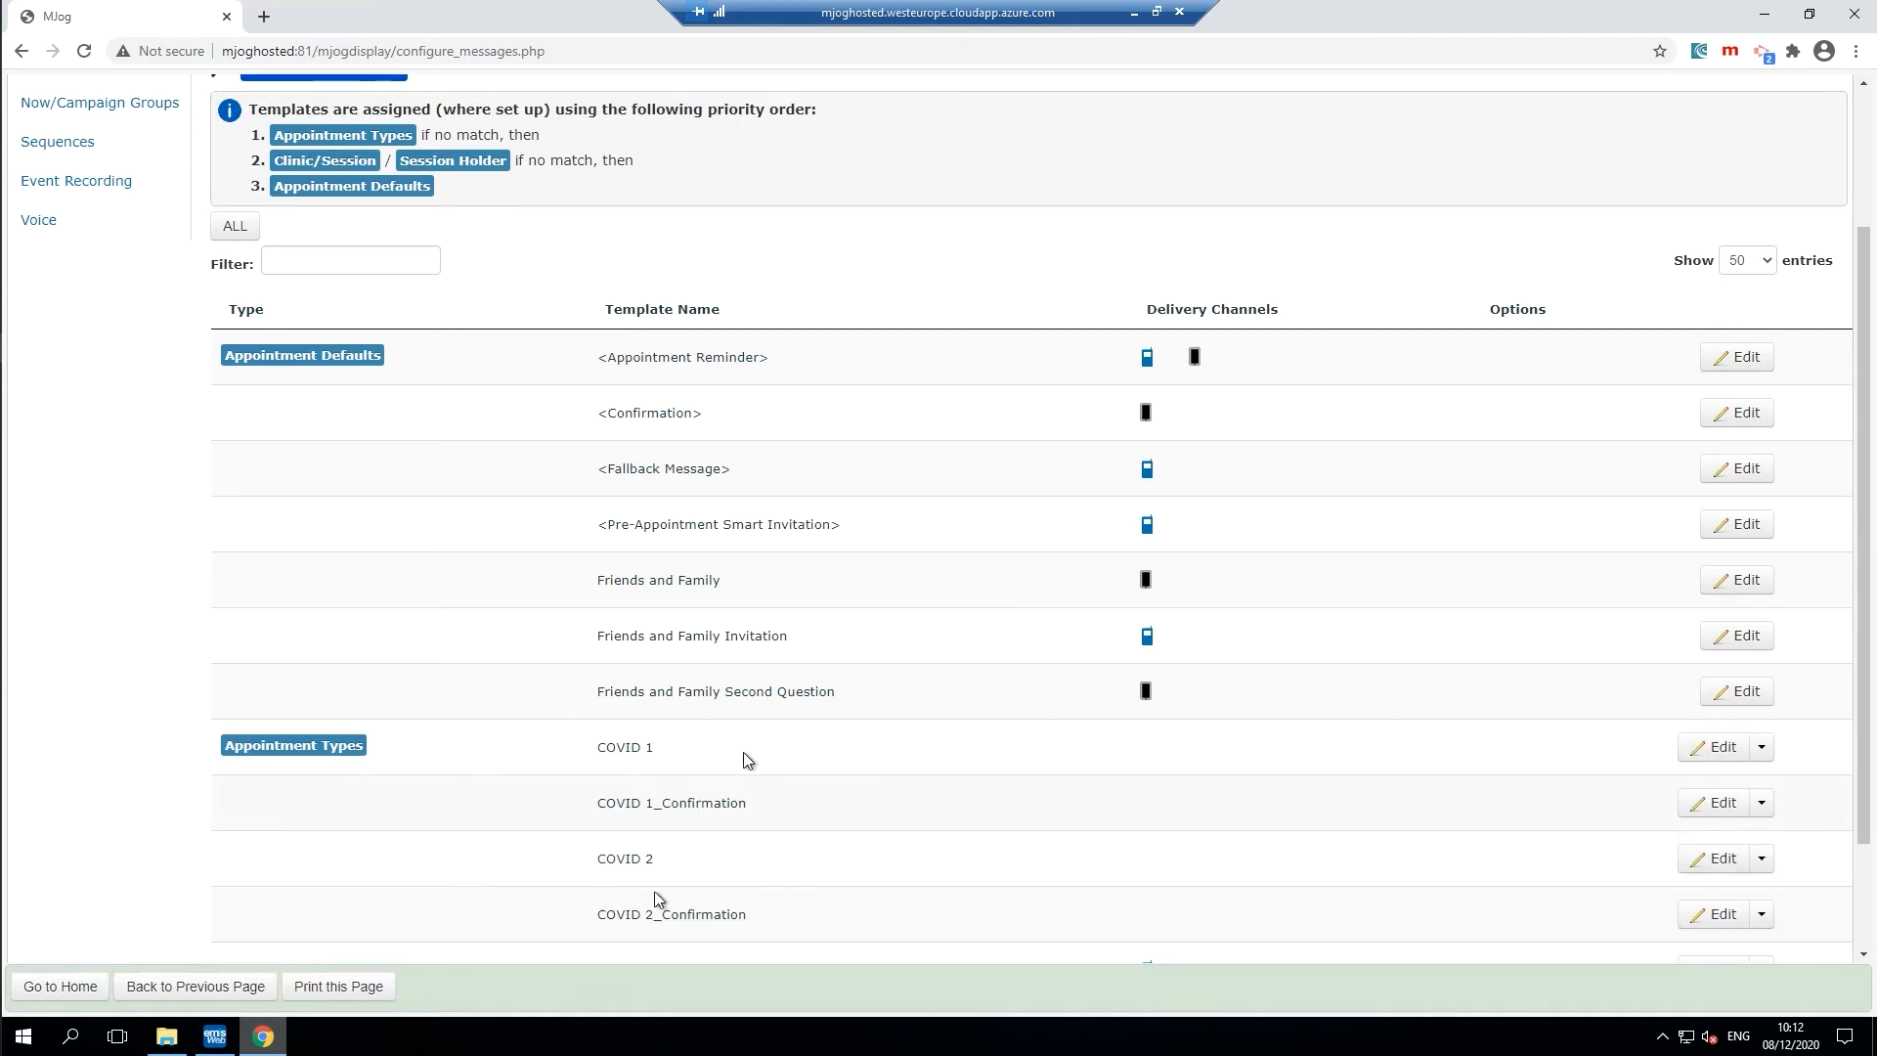
{"action": "left_click", "coordinate": [593, 749]}
{"action": "left_click_drag", "start_coordinate": [593, 749], "coordinate": [671, 759]}
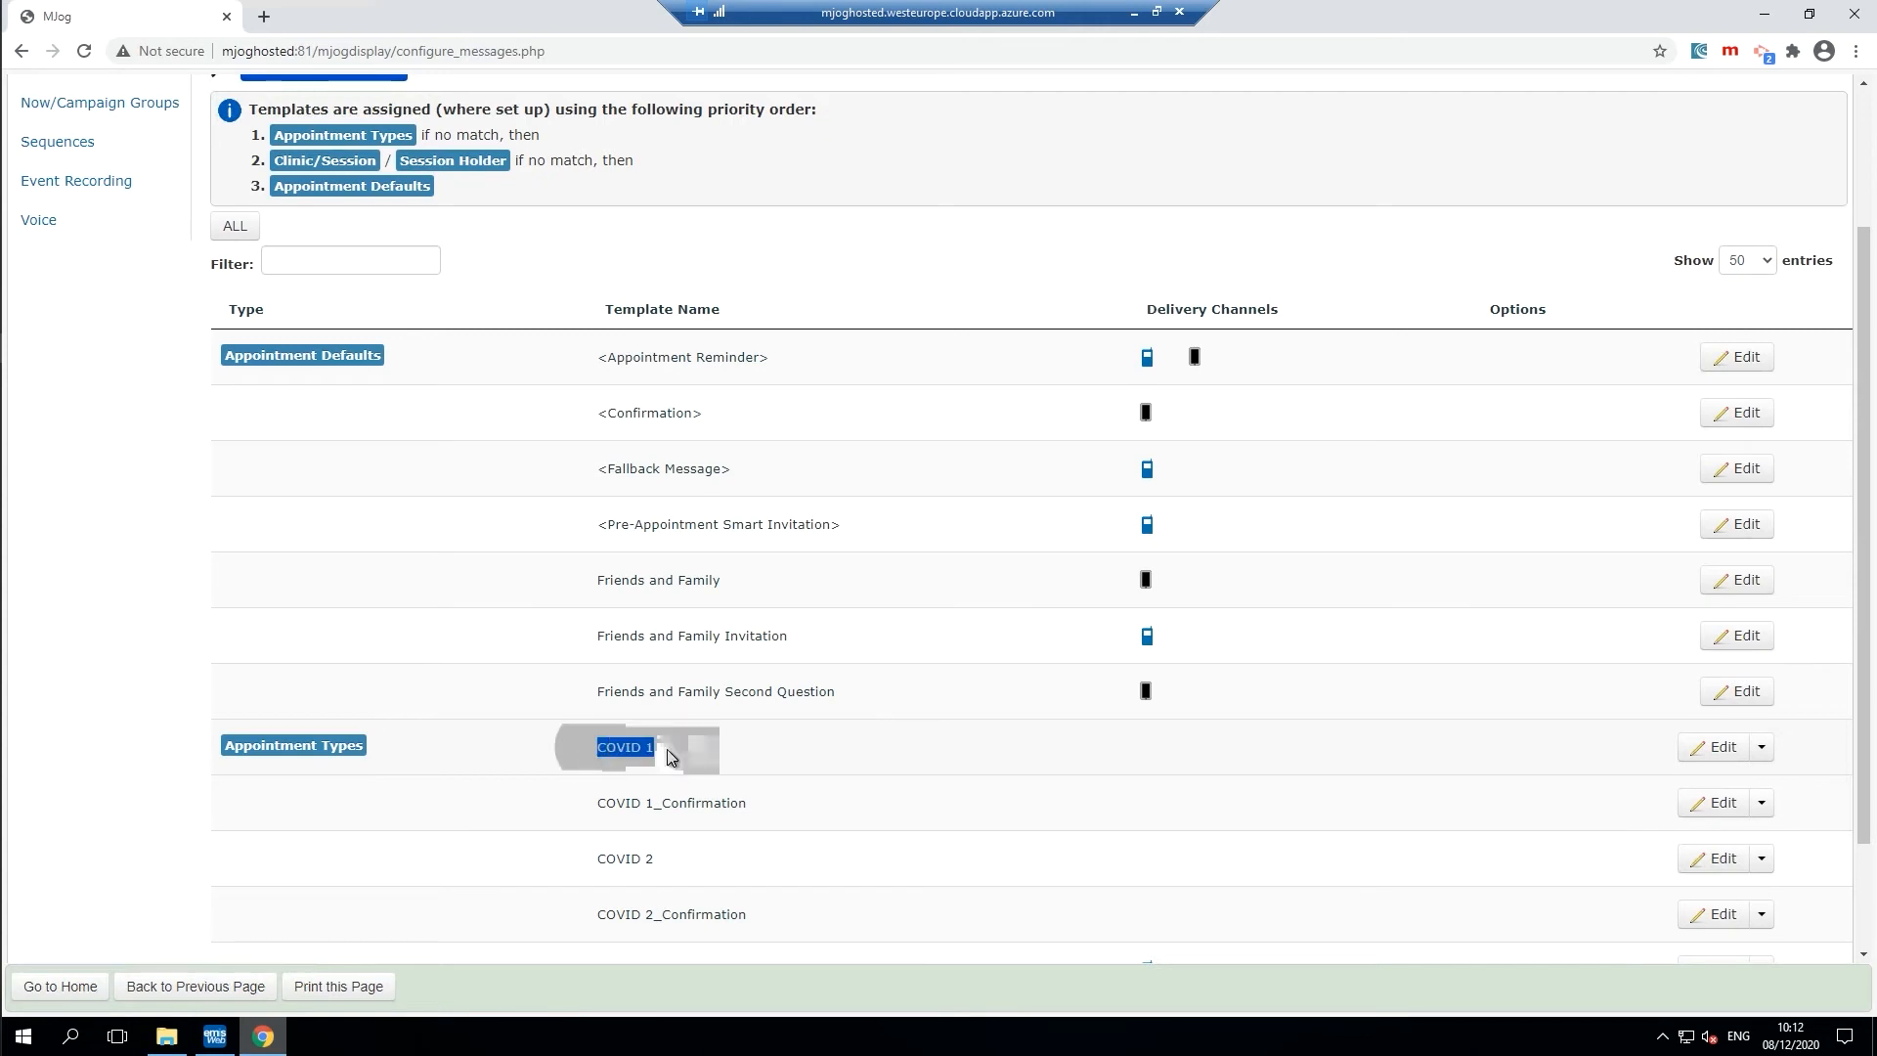
{"action": "left_click_drag", "start_coordinate": [598, 857], "coordinate": [647, 860]}
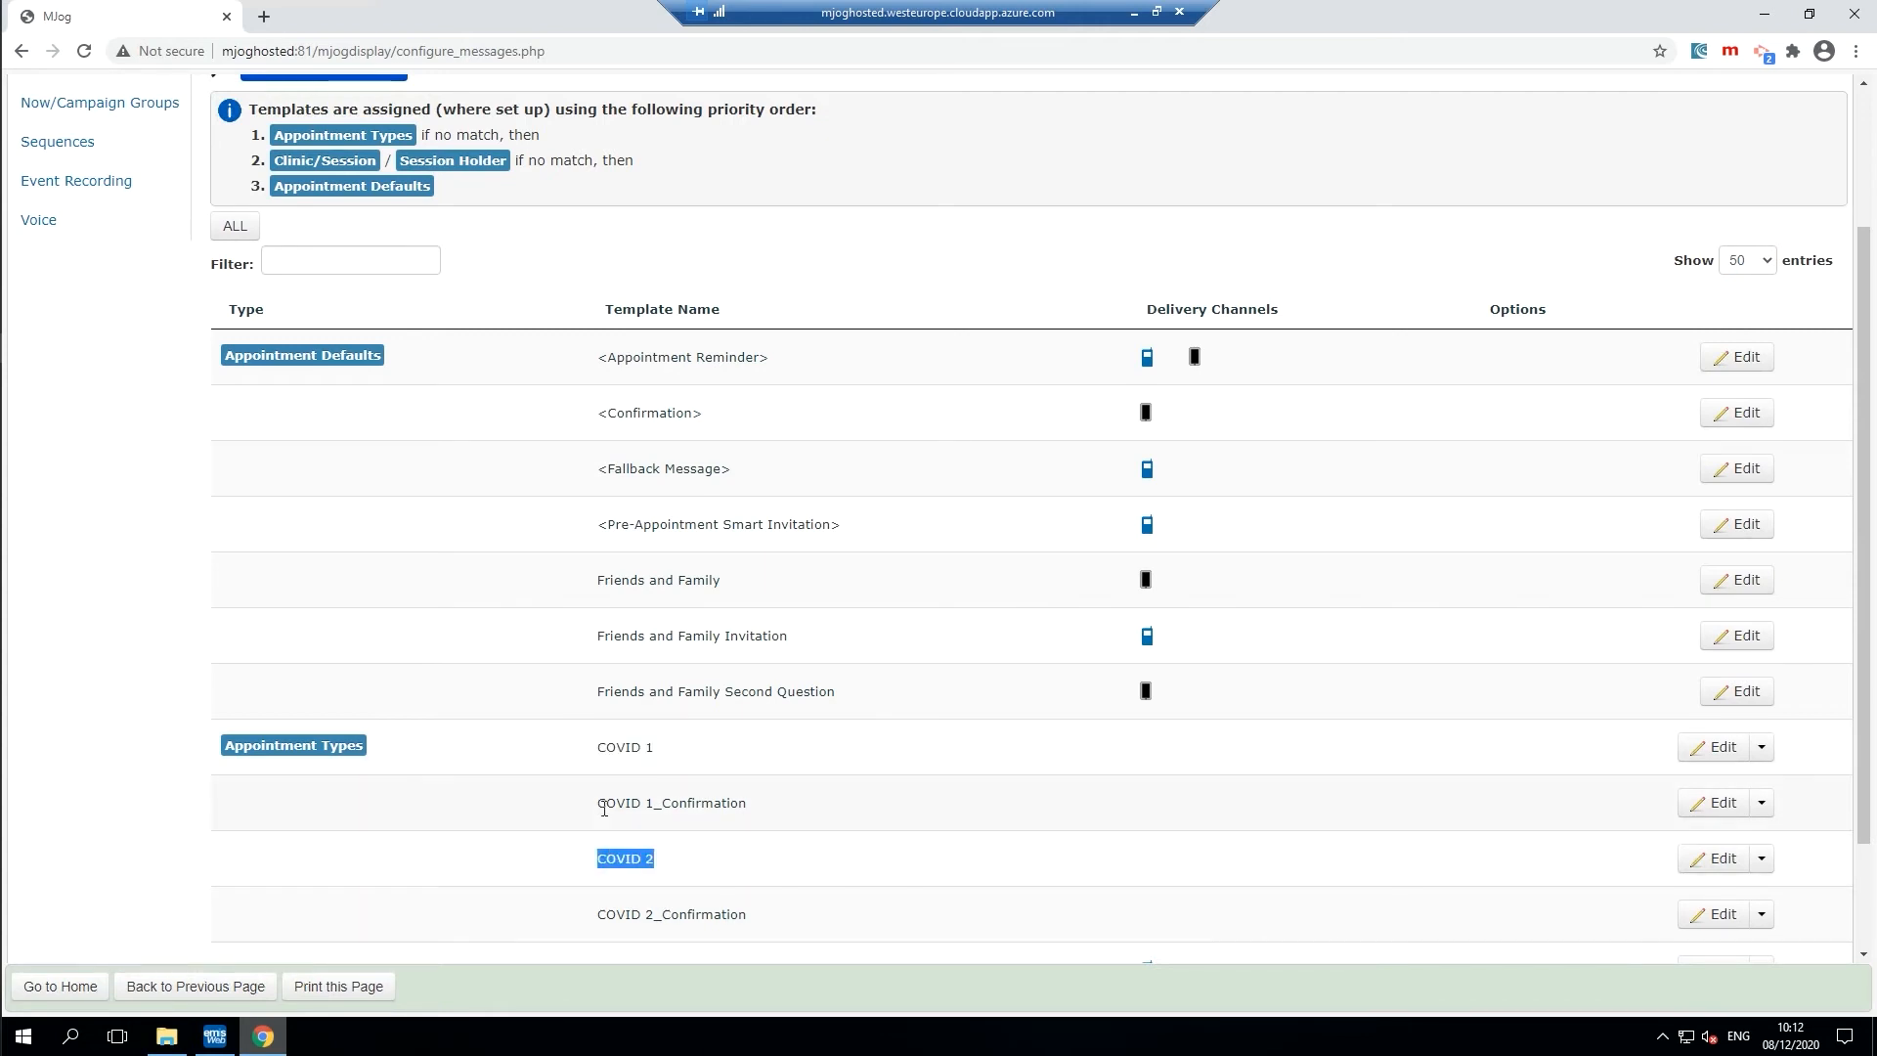
{"action": "left_click_drag", "start_coordinate": [595, 803], "coordinate": [749, 808]}
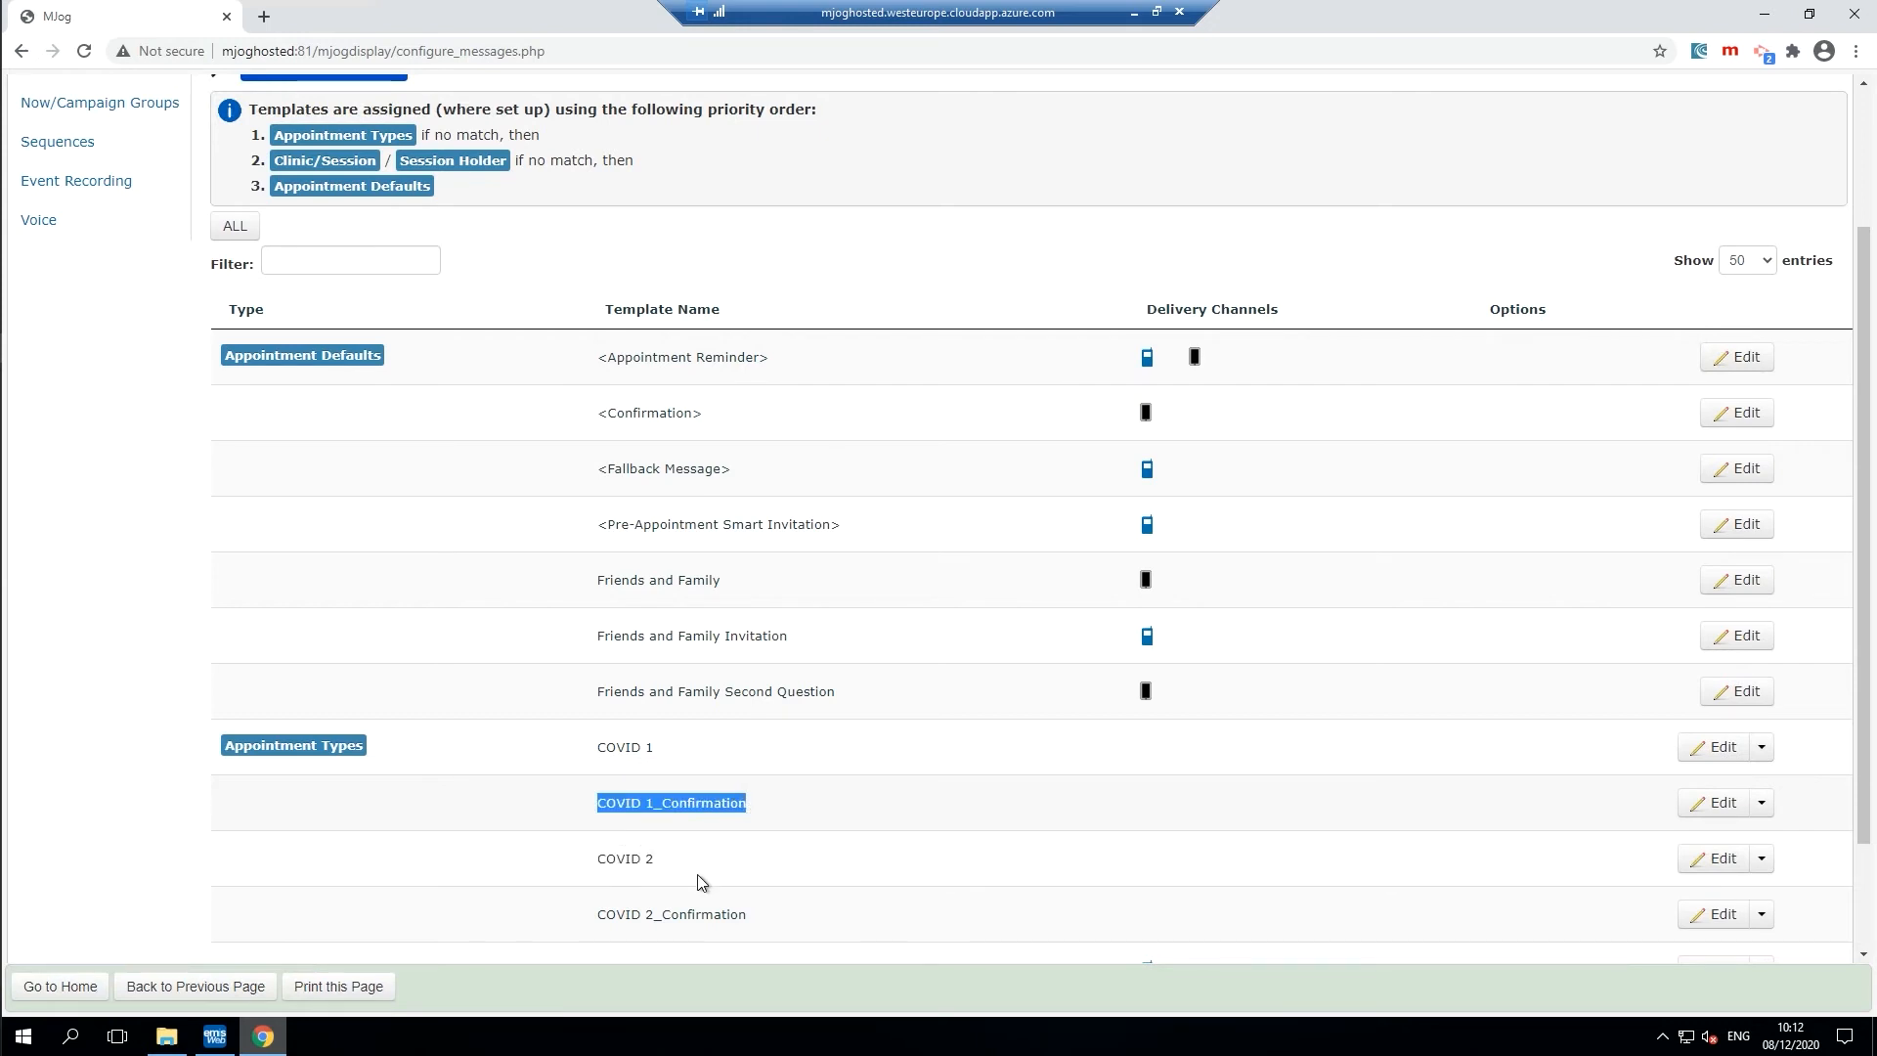
{"action": "left_click", "coordinate": [599, 911]}
{"action": "left_click_drag", "start_coordinate": [599, 911], "coordinate": [755, 913]}
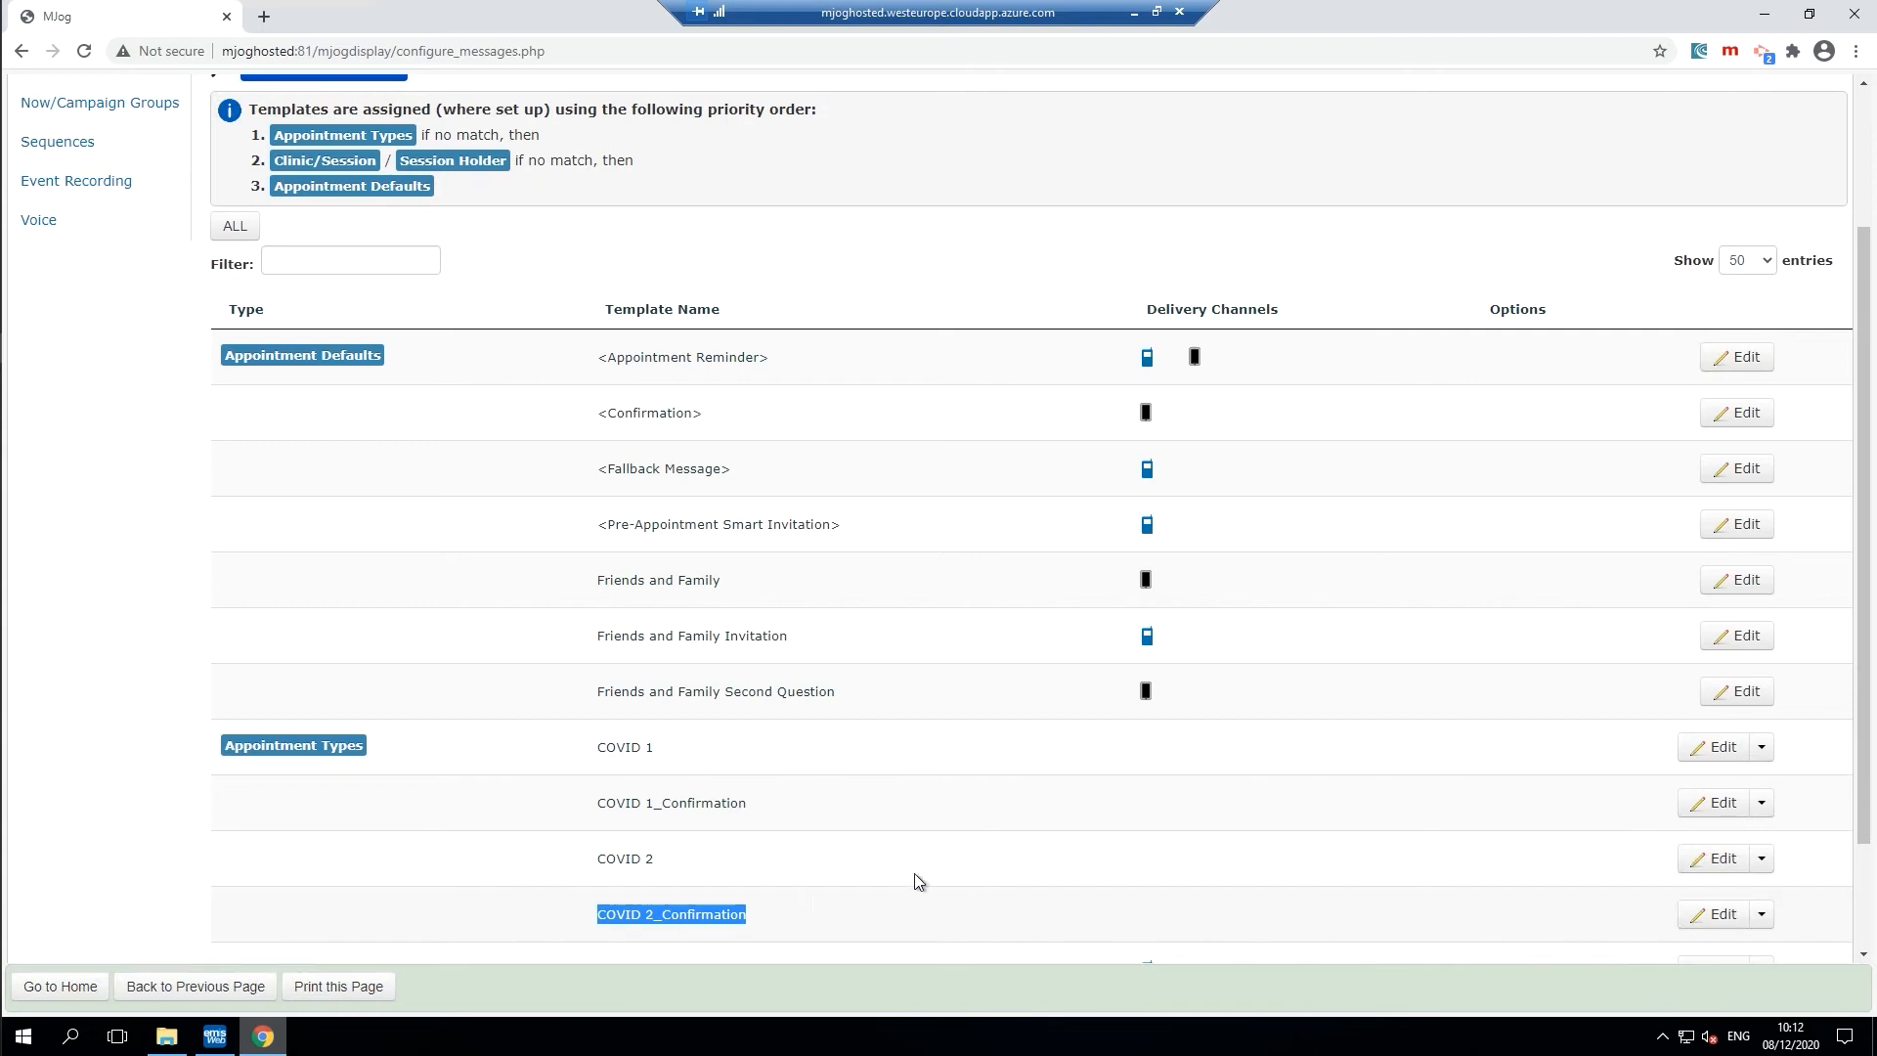
- Open the COVID 1 appointment type template for editing and switch to its Text version
{"action": "left_click", "coordinate": [1634, 749]}
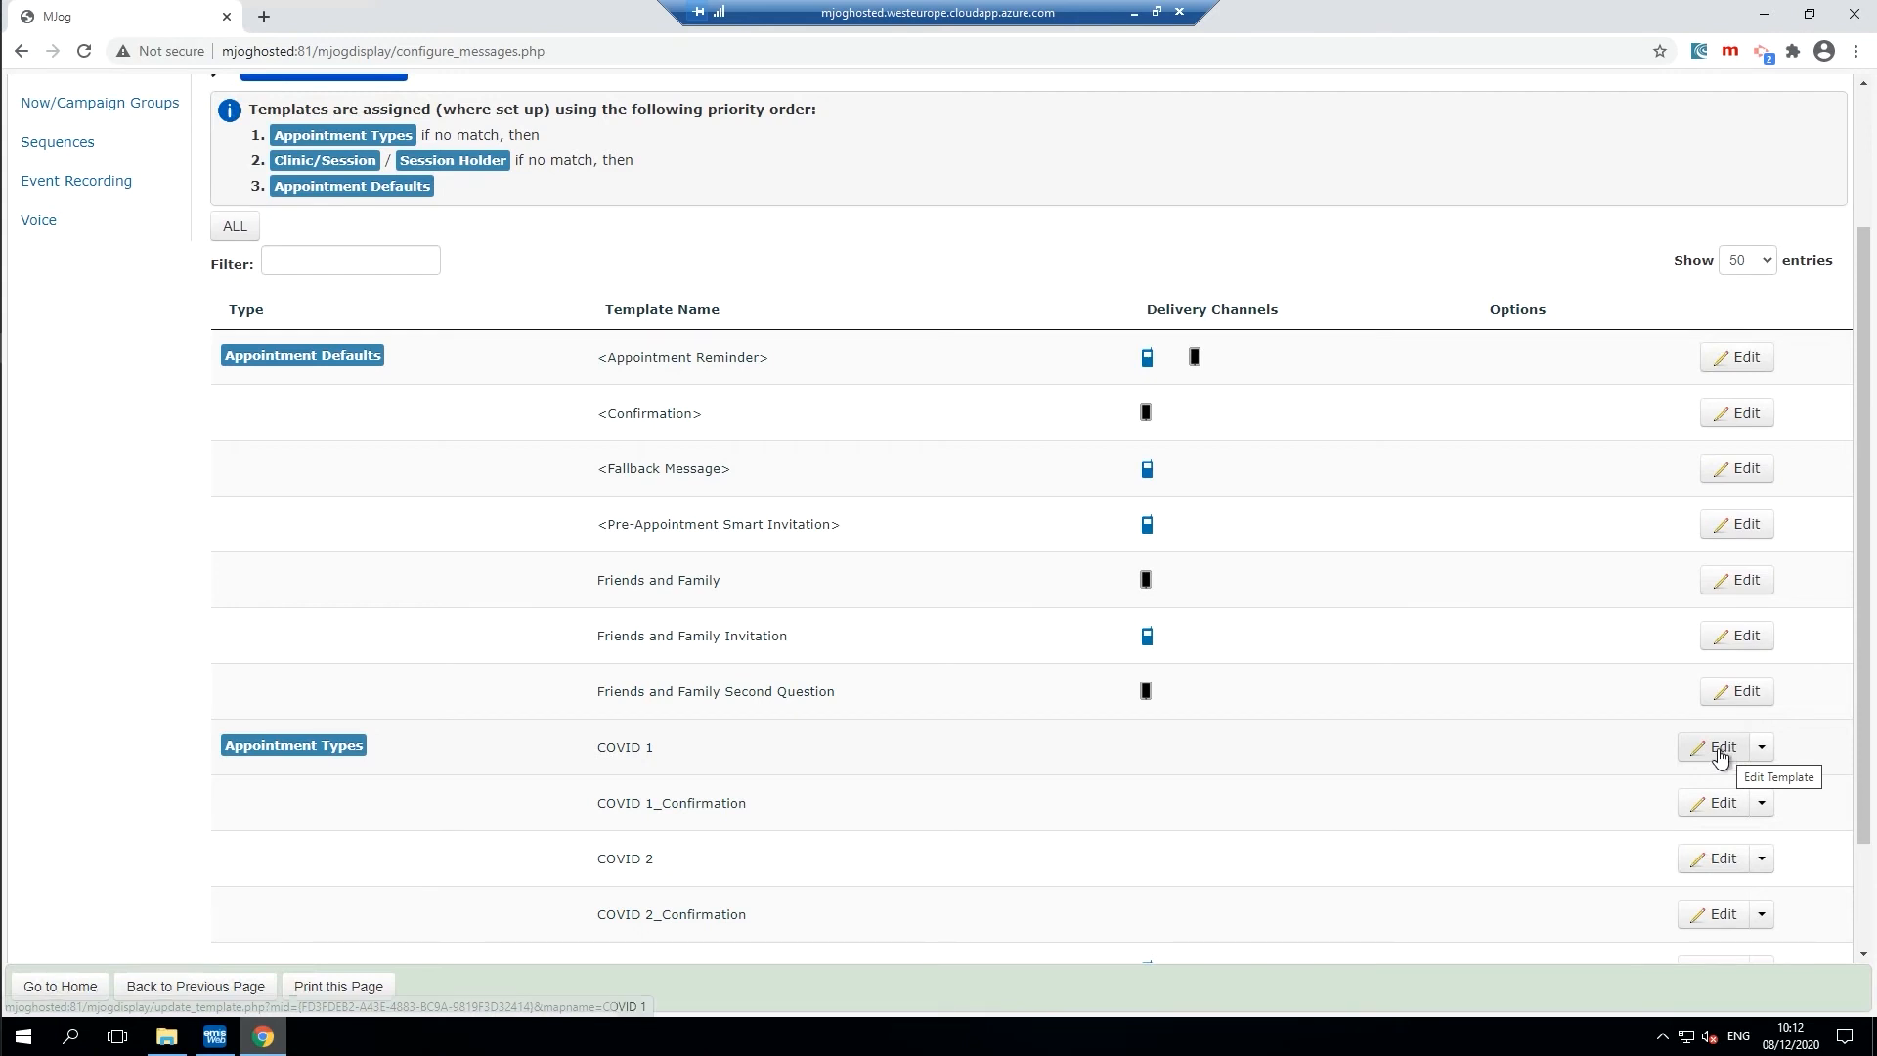
{"action": "left_click", "coordinate": [1720, 753]}
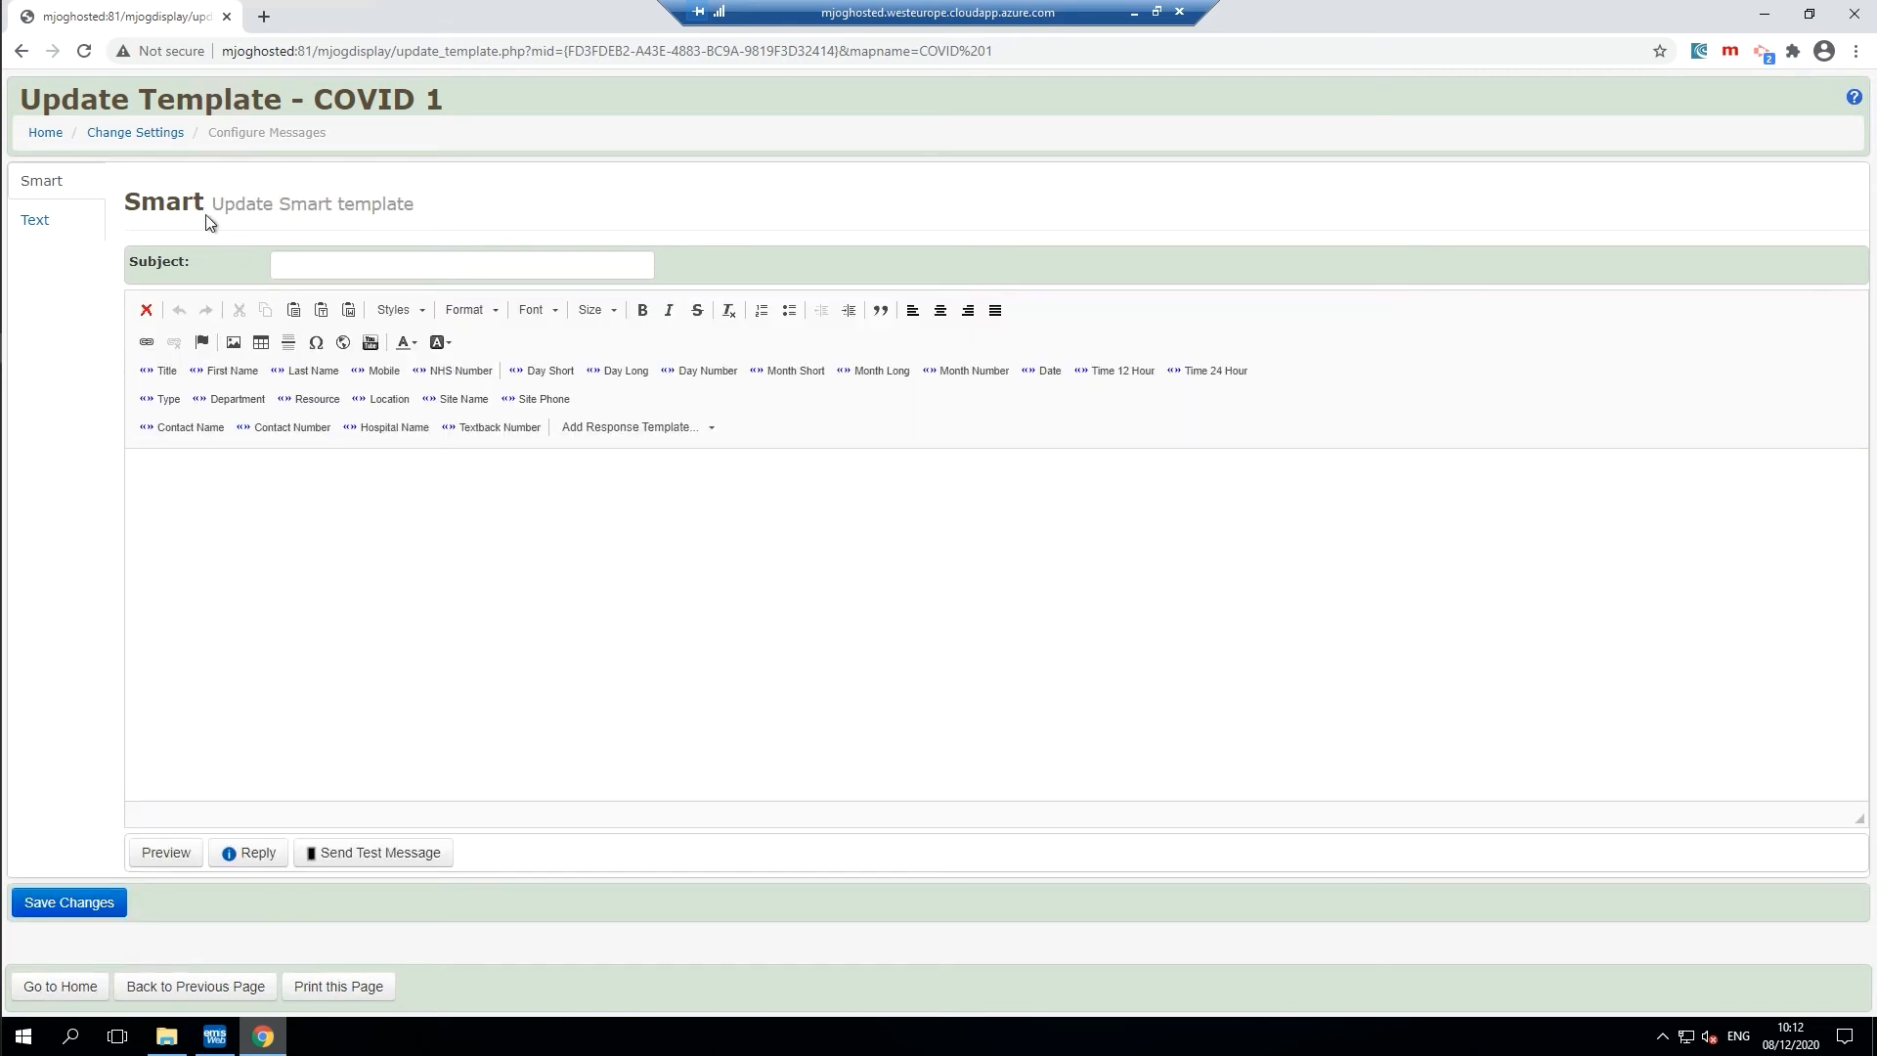
{"action": "left_click_drag", "start_coordinate": [130, 202], "coordinate": [219, 210]}
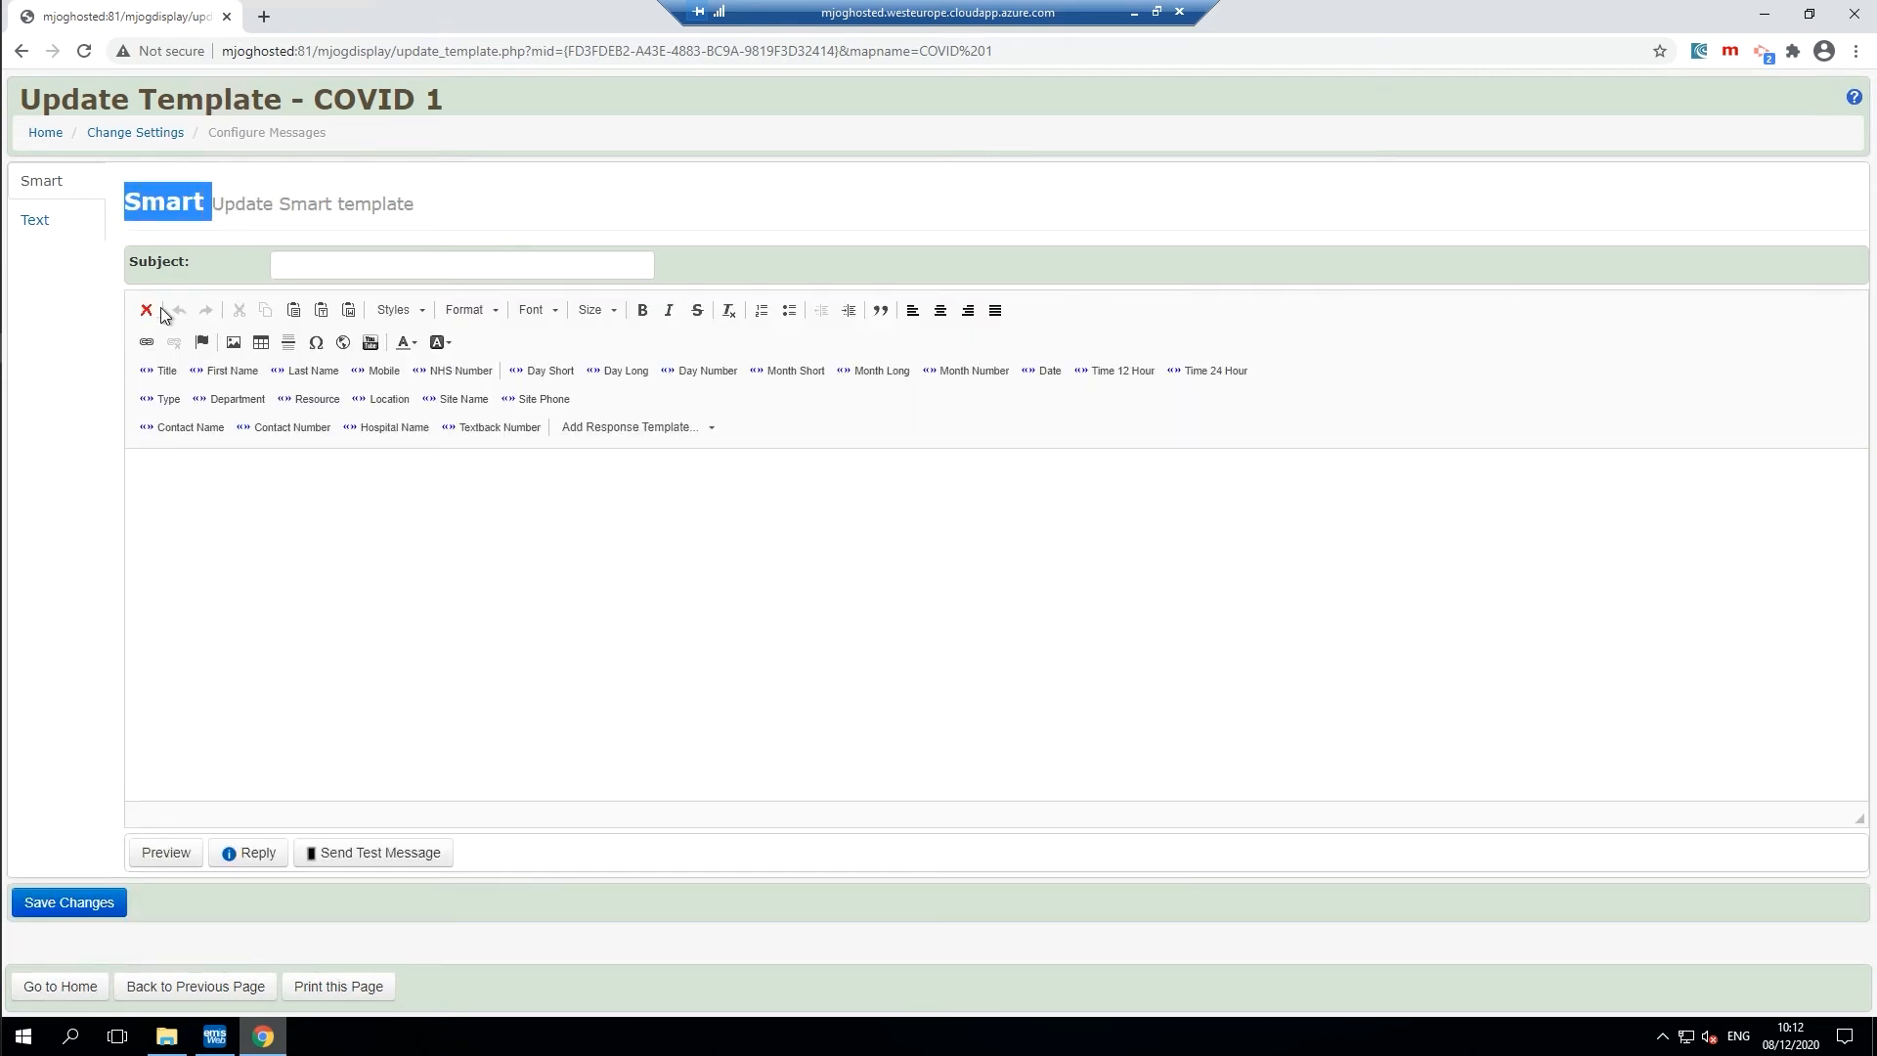
{"action": "left_click", "coordinate": [46, 228]}
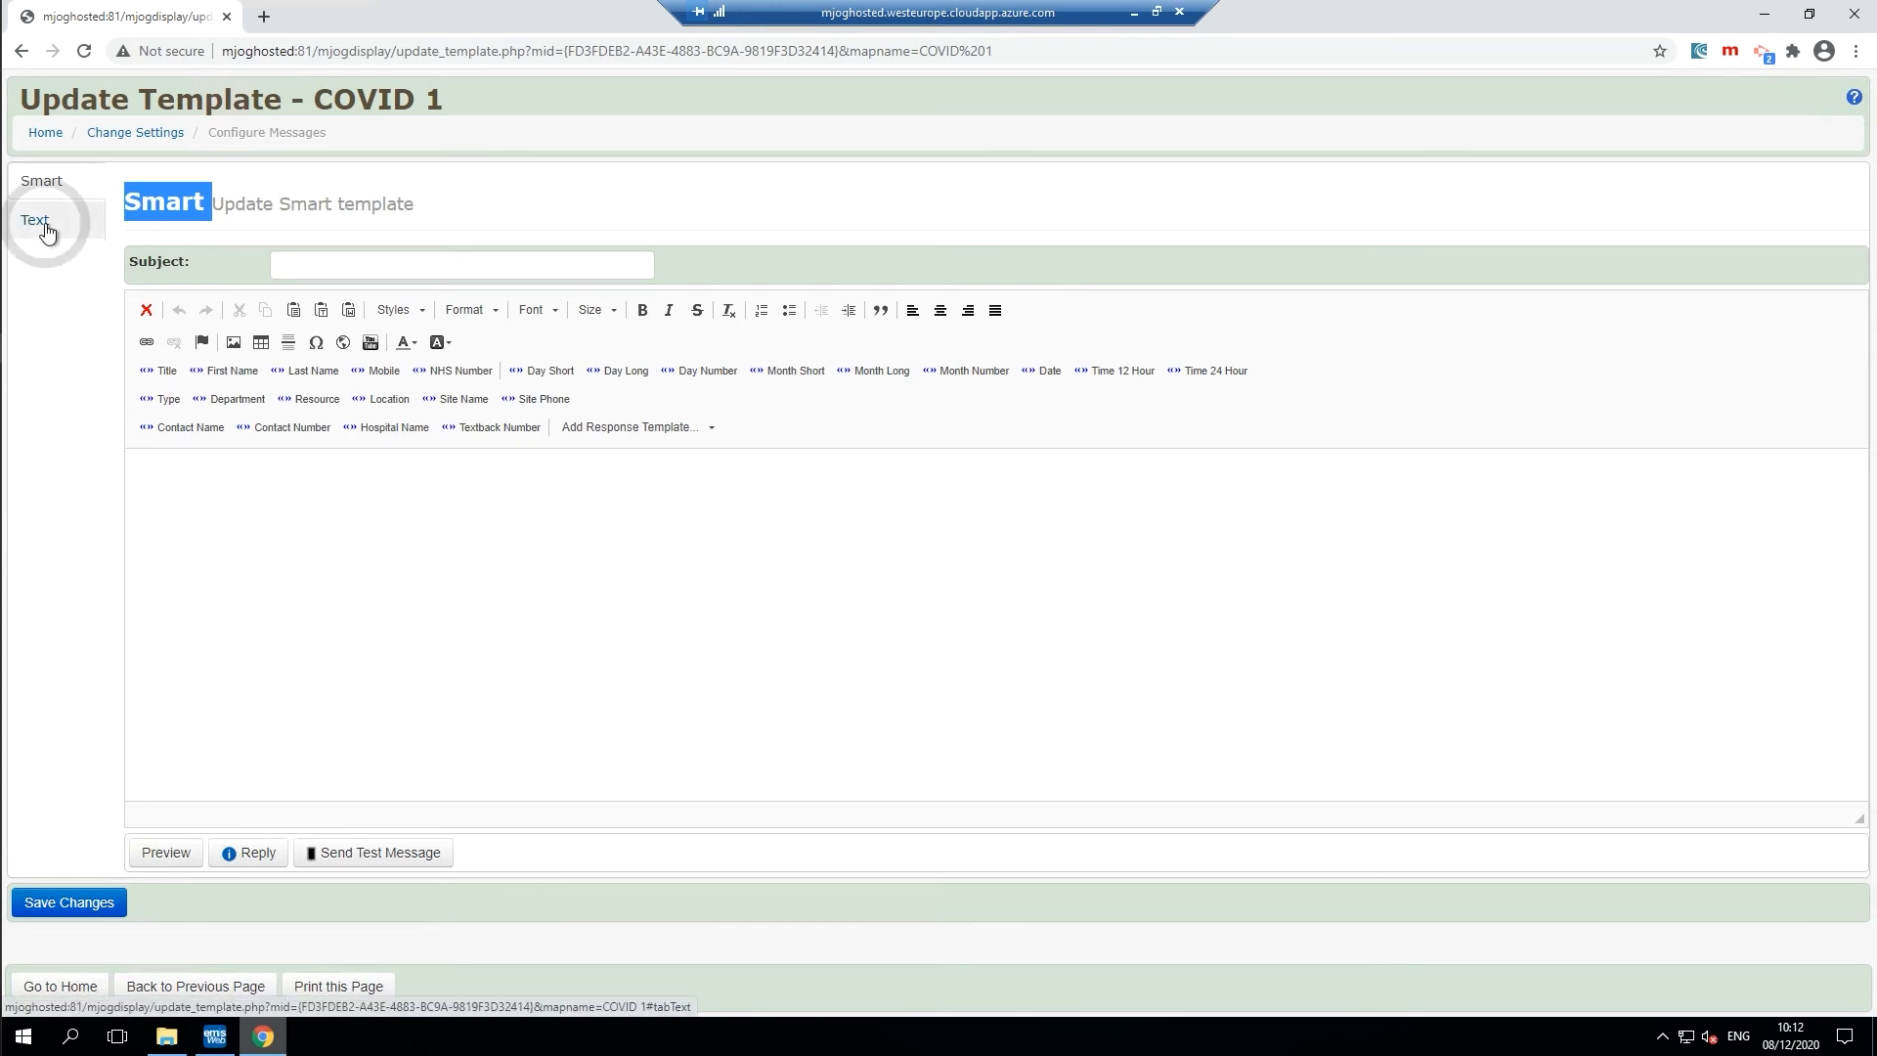
- Write "Please wear a face covering for your appointment with" the Hospital Name field, "at" and the Time 12 Hour field
{"action": "left_click", "coordinate": [268, 424]}
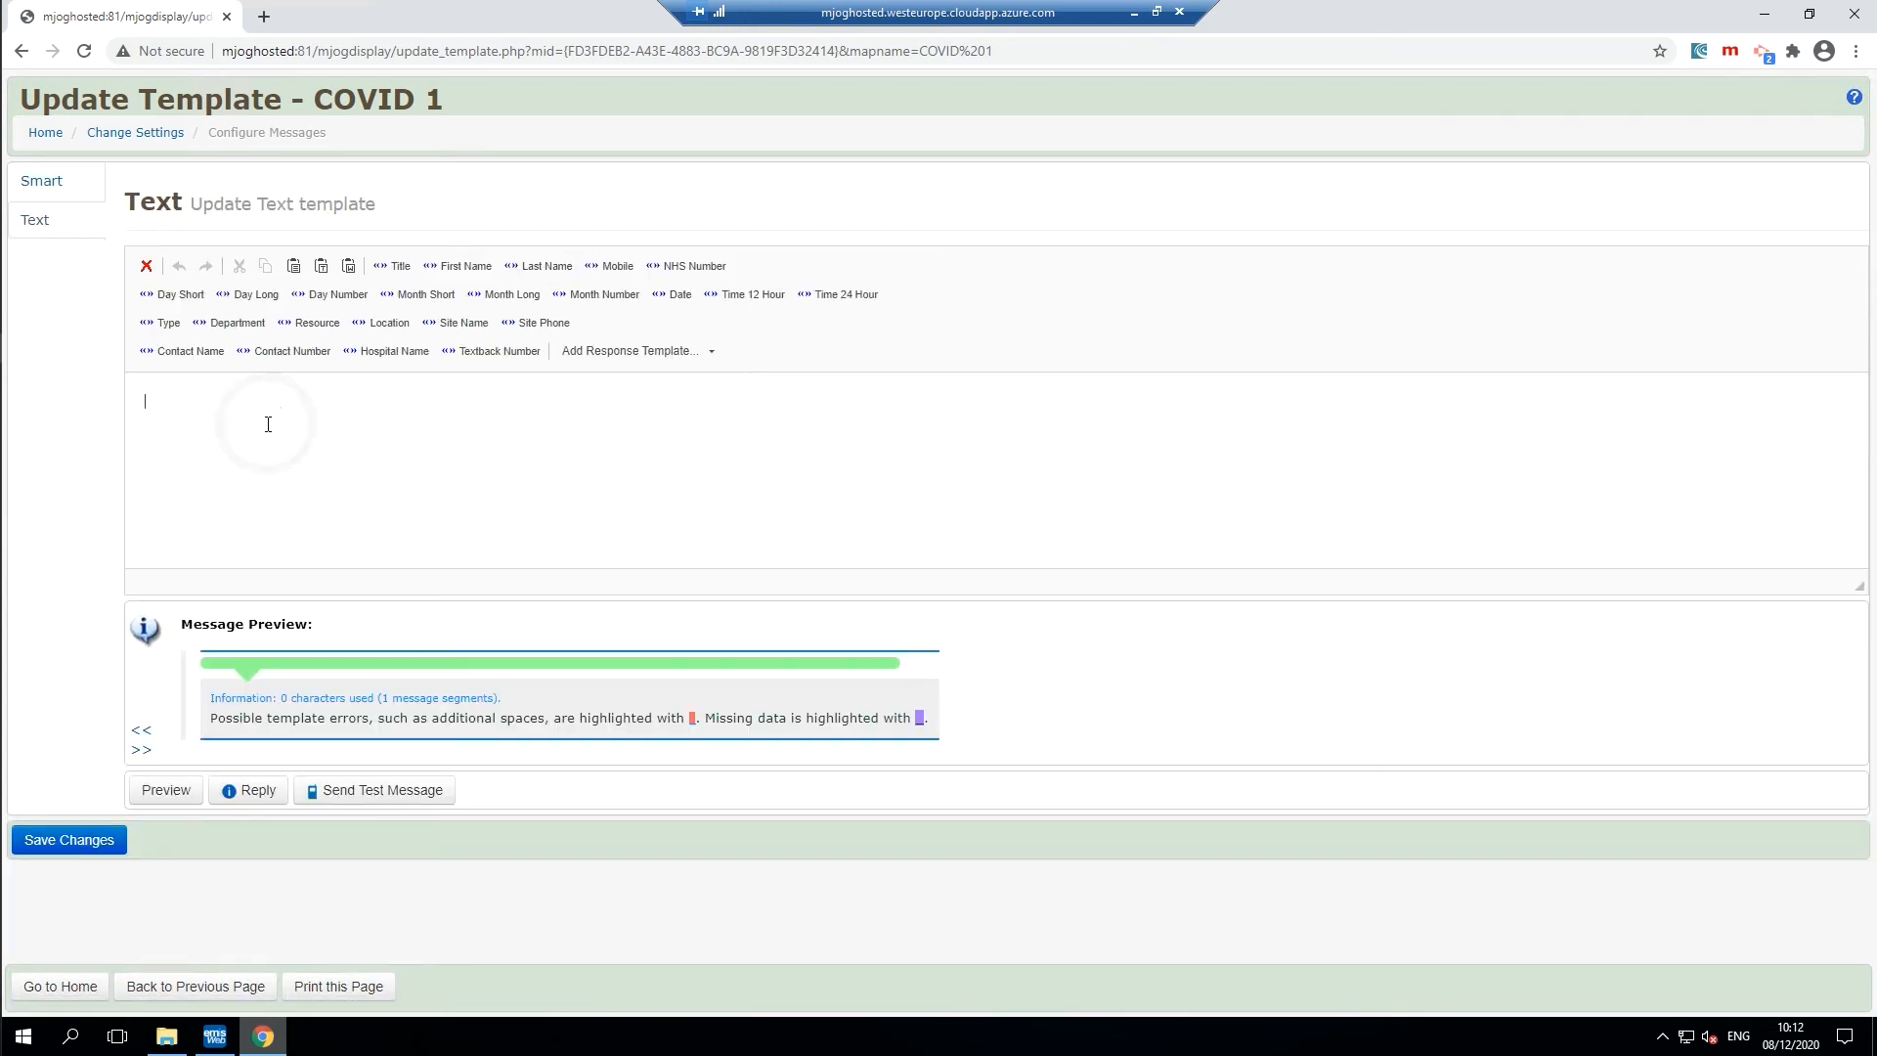
{"action": "type", "text": "Pleas"}
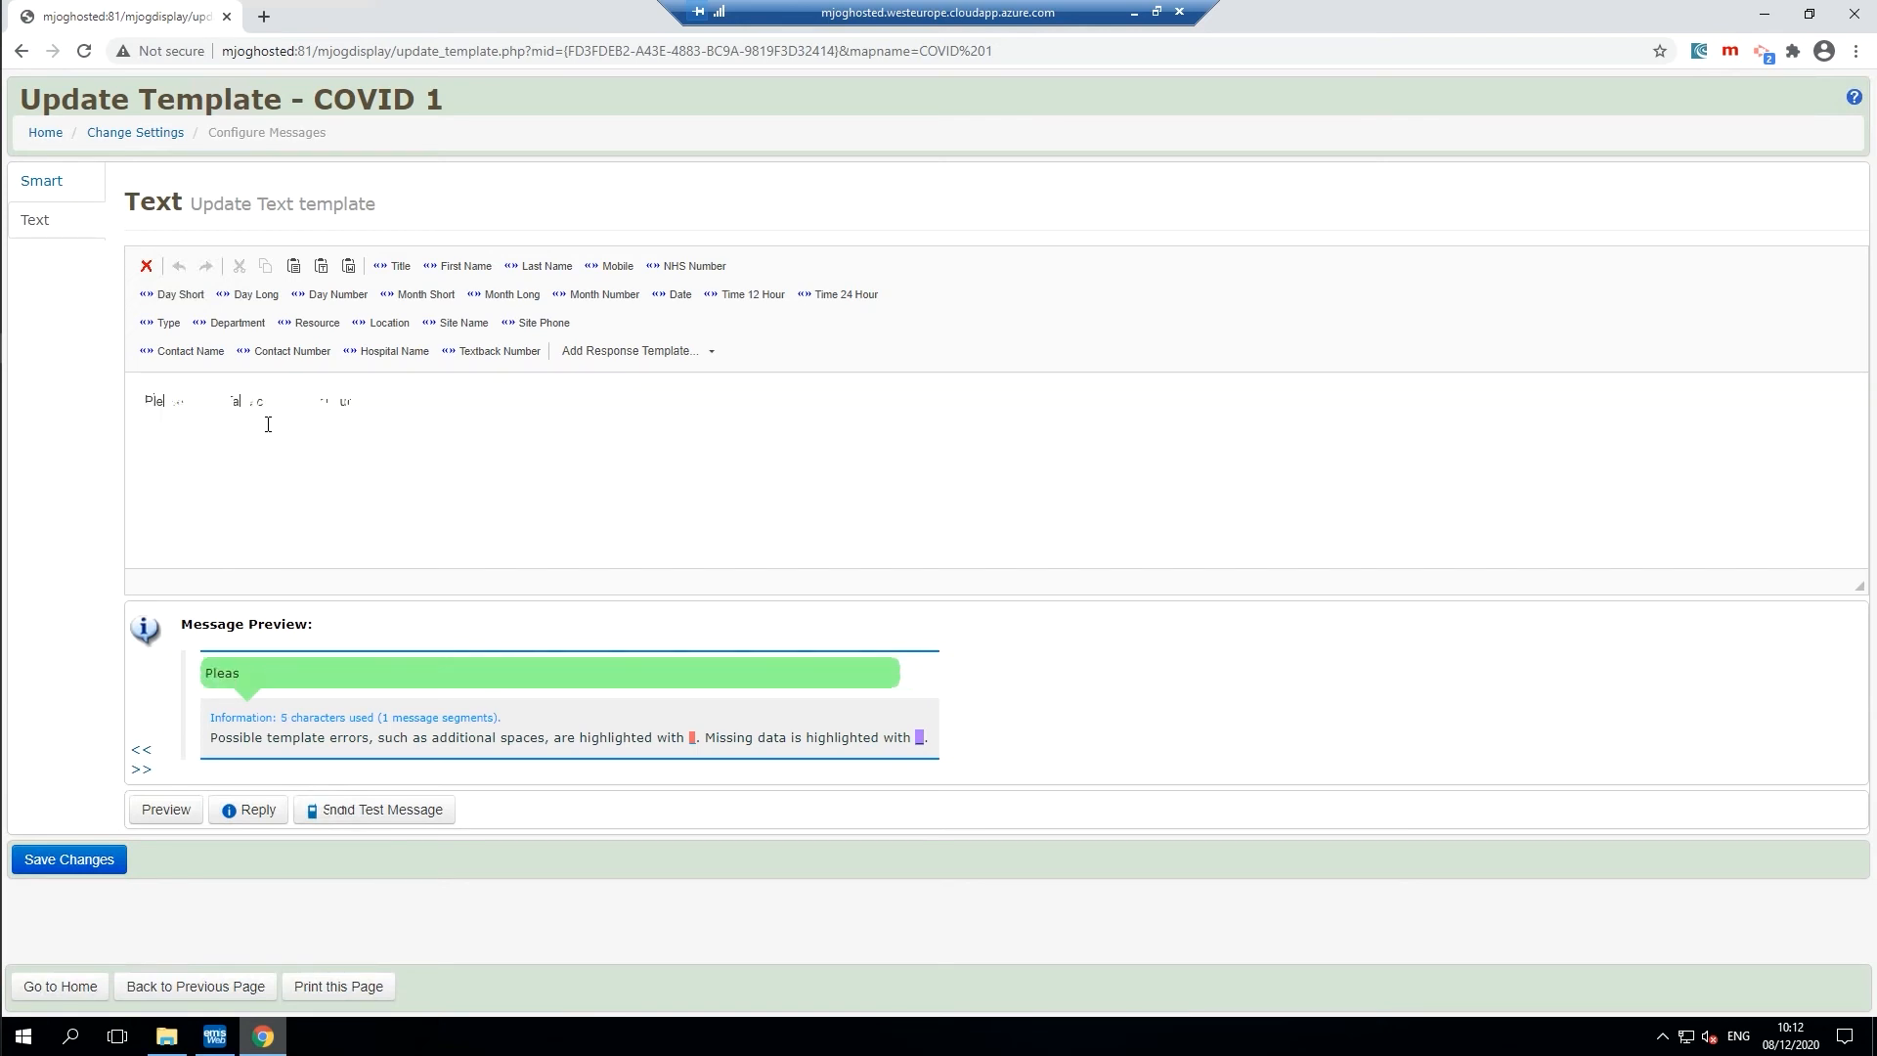
{"action": "type", "text": "e wear a face covering for your appointment with"}
{"action": "left_click", "coordinate": [388, 351]}
{"action": "type", "text": "at"}
{"action": "left_click", "coordinate": [763, 295]}
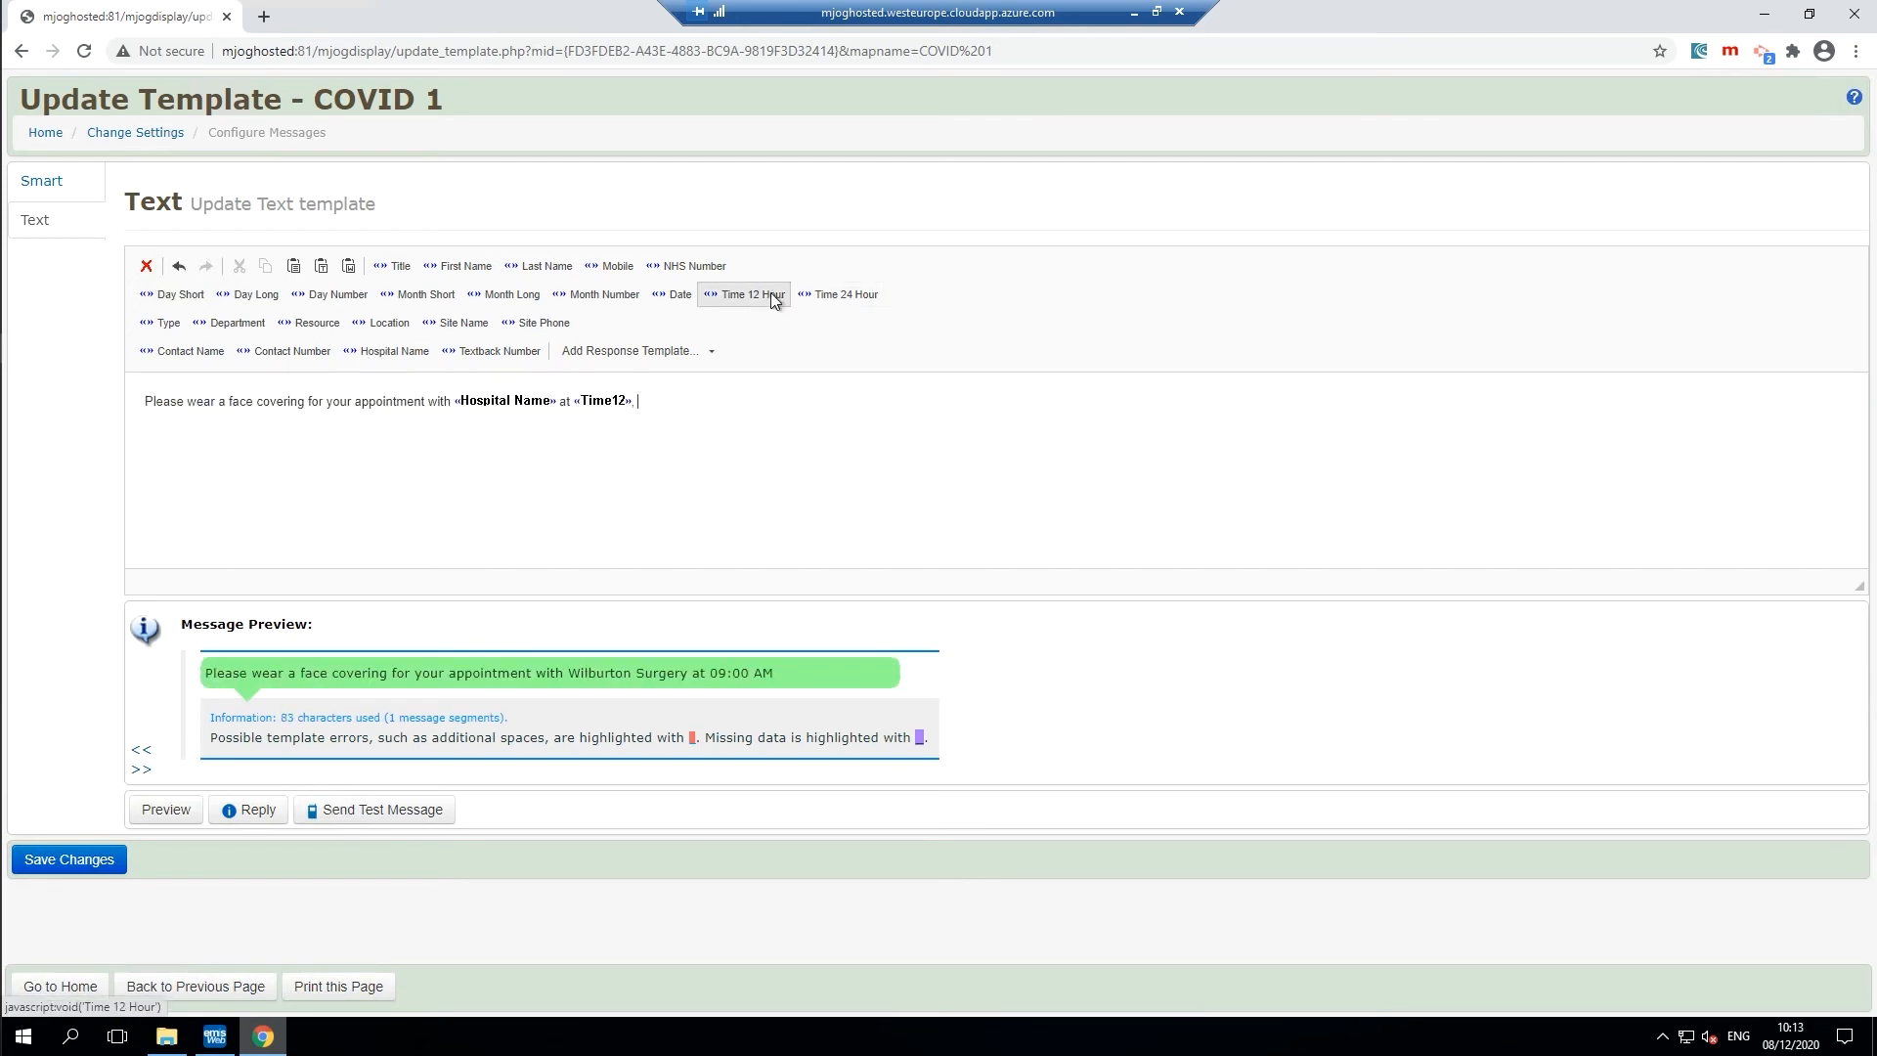
- Continue the message with the Day Long, Month Long and Day Number fields, placing commas after the time and the day
{"action": "type", "text": ","}
{"action": "left_click", "coordinate": [273, 298]}
{"action": "type", "text": ","}
{"action": "left_click", "coordinate": [495, 294]}
{"action": "type", "text": "the"}
{"action": "left_click", "coordinate": [335, 295]}
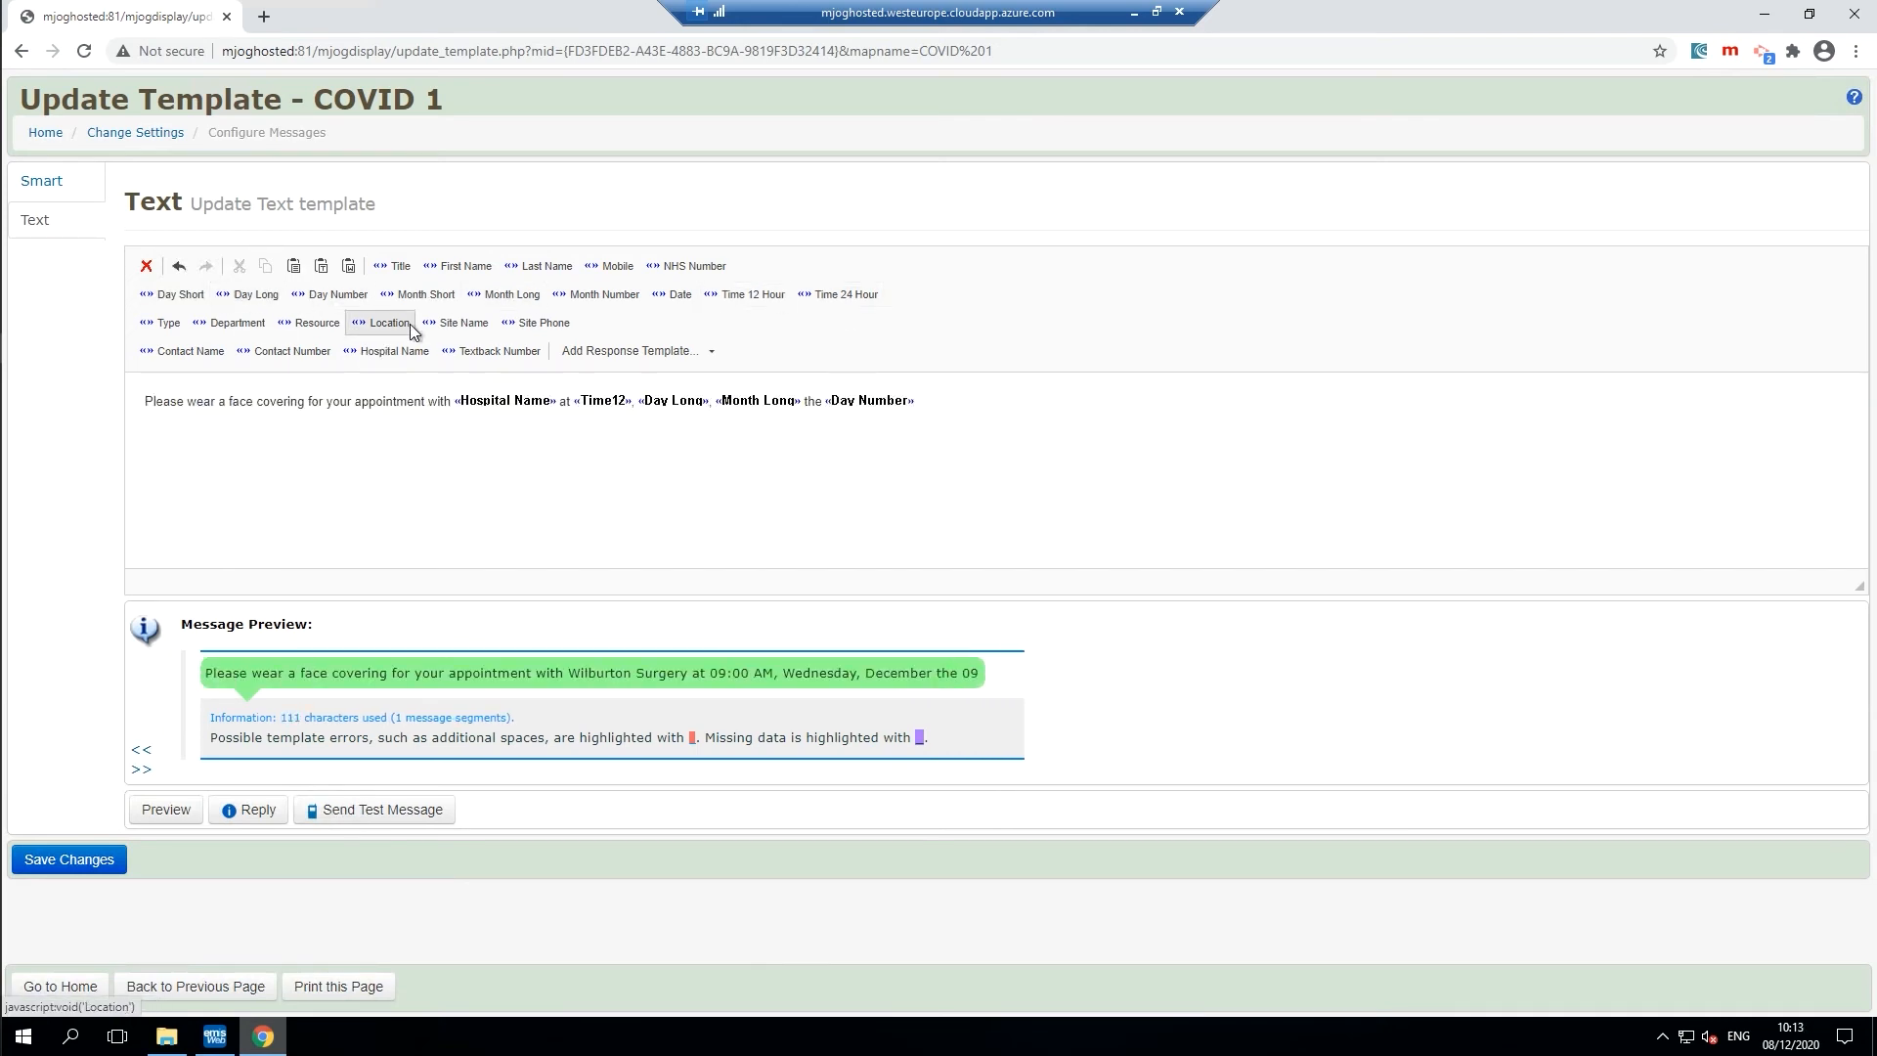
{"action": "key", "text": "BackSpace"}
{"action": "key", "text": "BackSpace"}
{"action": "key", "text": "BackSpace"}
{"action": "key", "text": "Right"}
- Finish with ". If you cannot attend reply CANCEL or call" and the Contact Number field, and save the template
{"action": "type", "text": ". If you cannot attends reply CANCEL or call"}
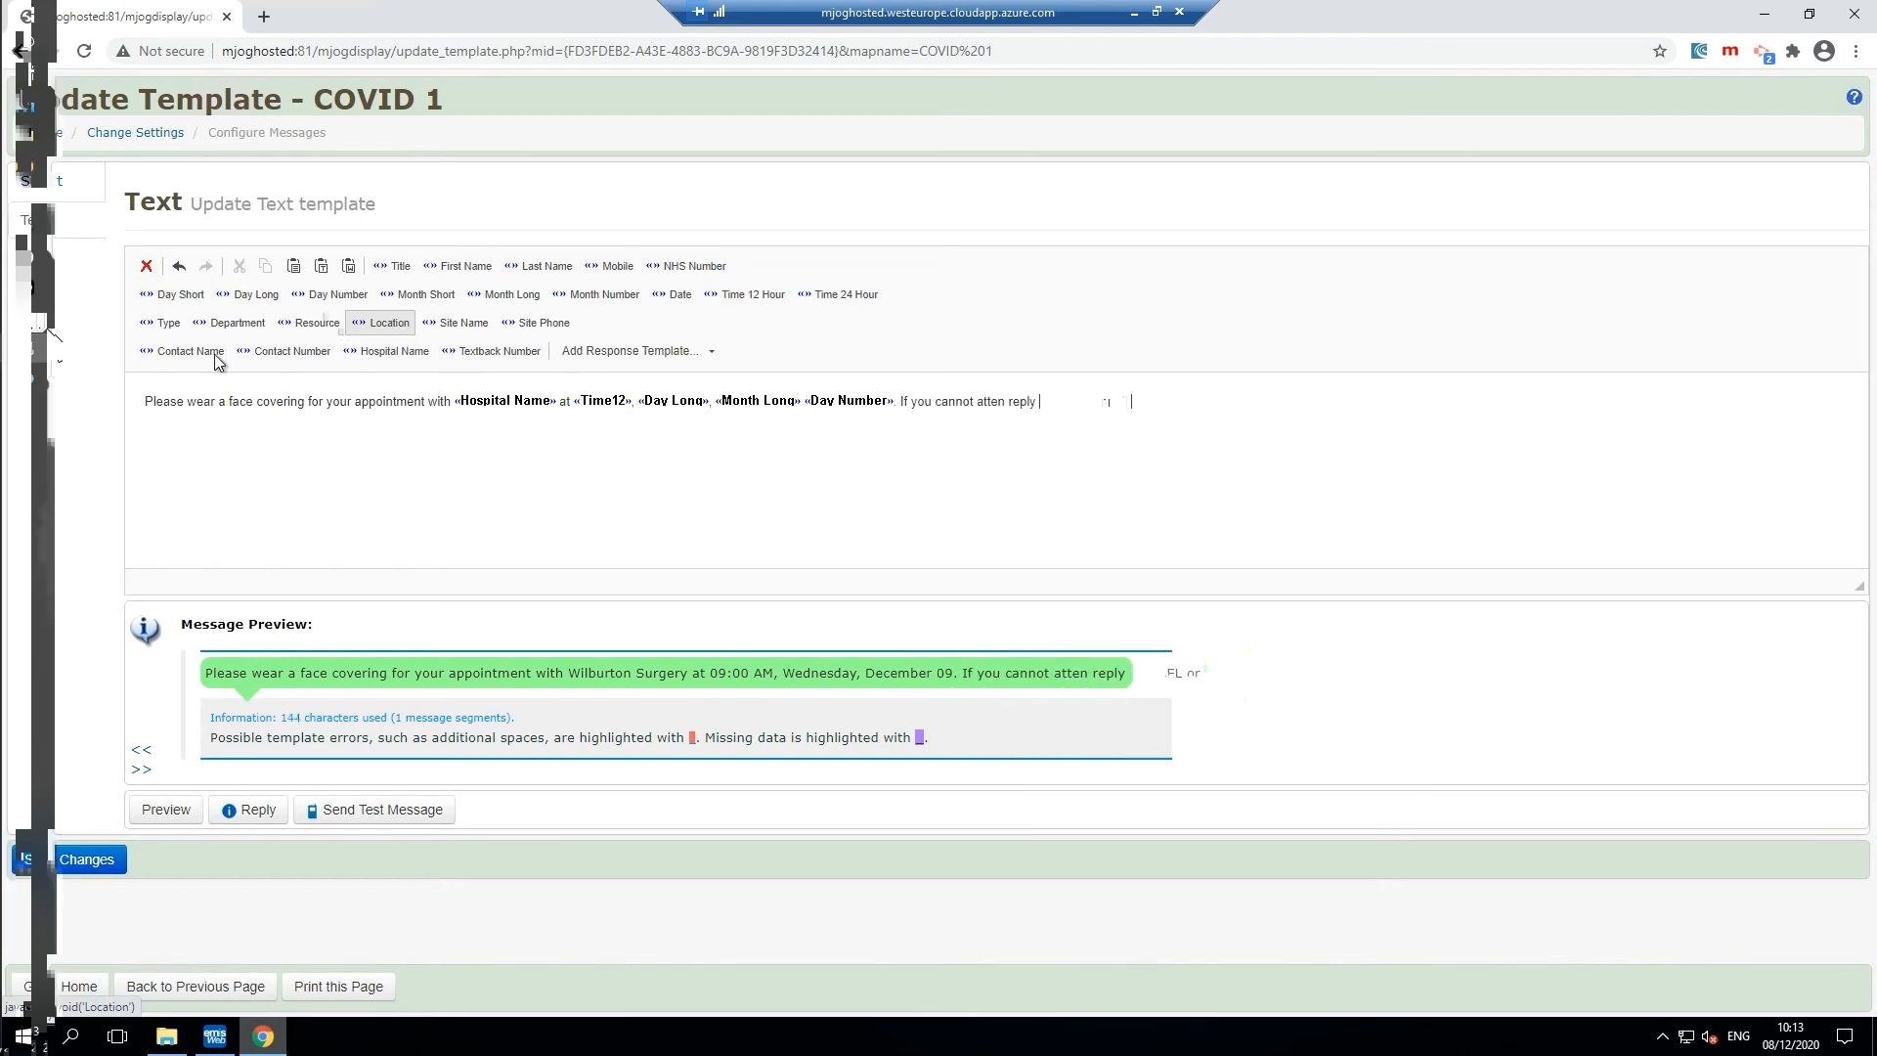
{"action": "left_click", "coordinate": [284, 352]}
{"action": "left_click", "coordinate": [1018, 401]}
{"action": "key", "text": "BackSpace"}
{"action": "key", "text": "BackSpace"}
{"action": "type", "text": "d"}
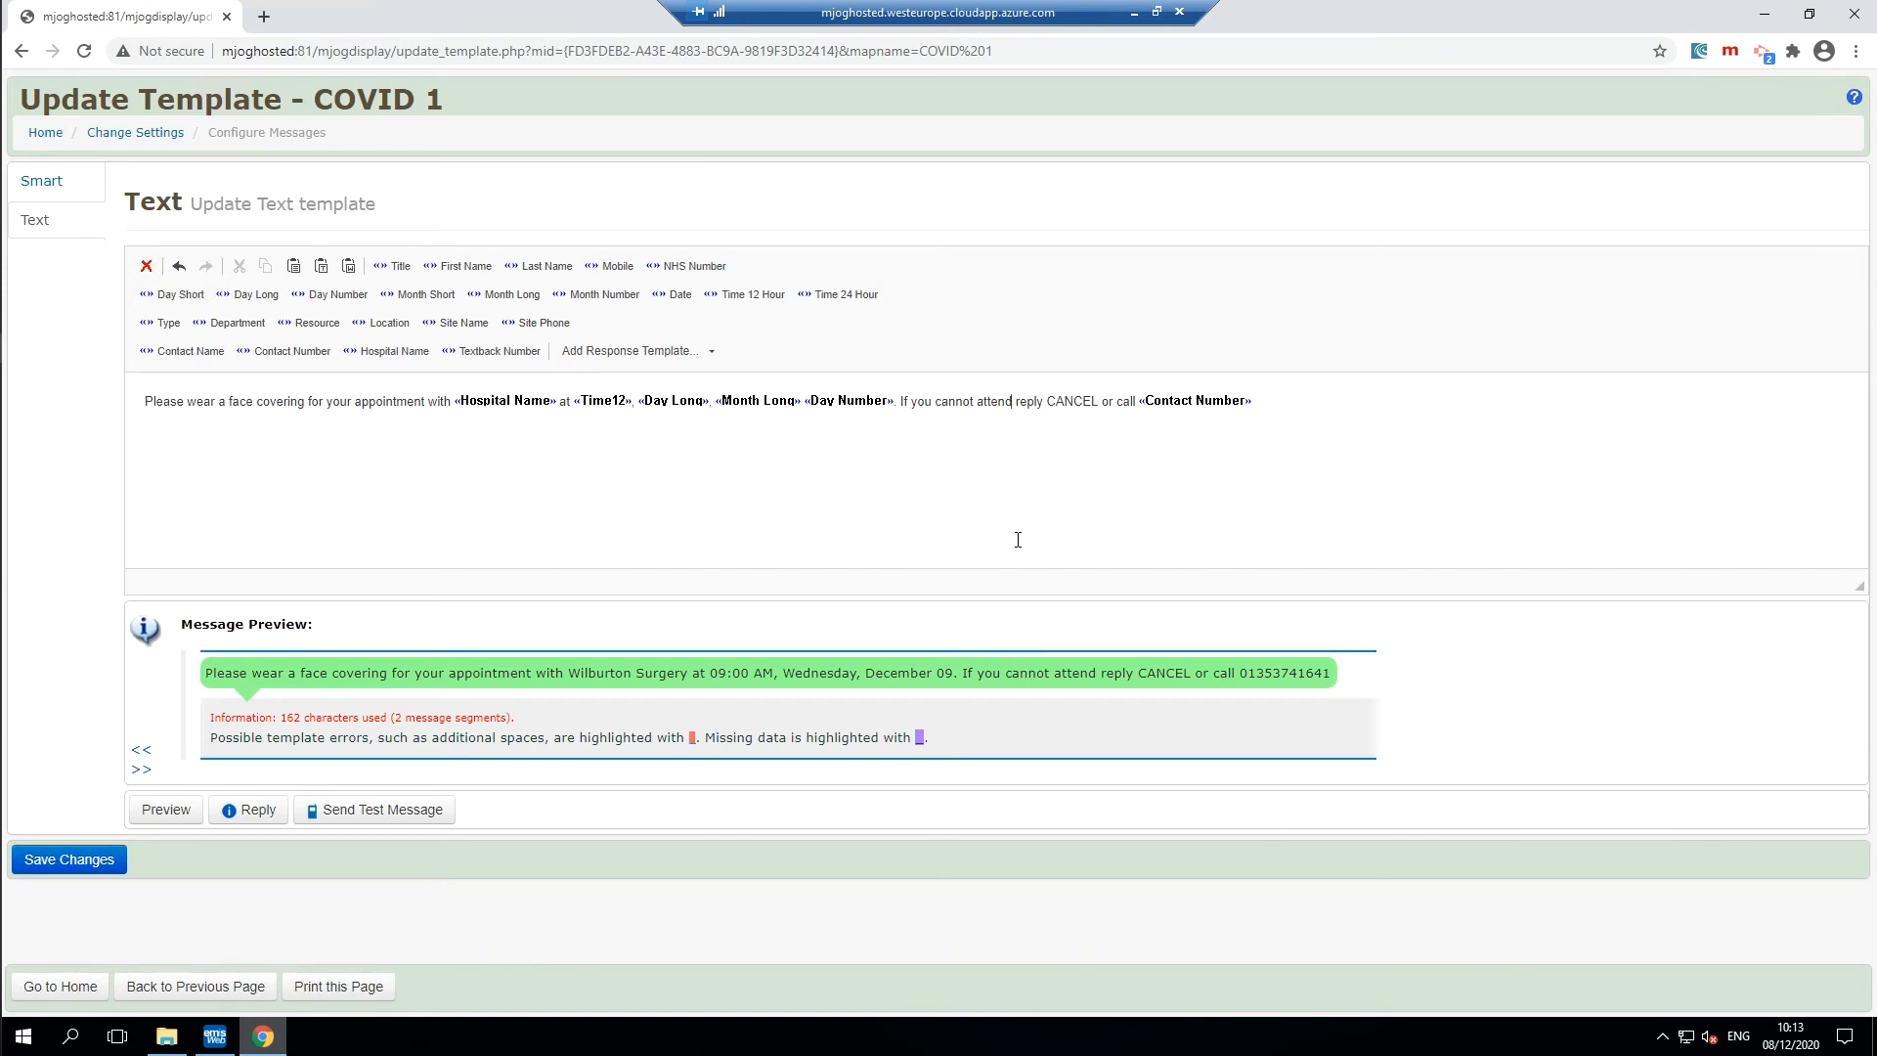
{"action": "left_click", "coordinate": [70, 861]}
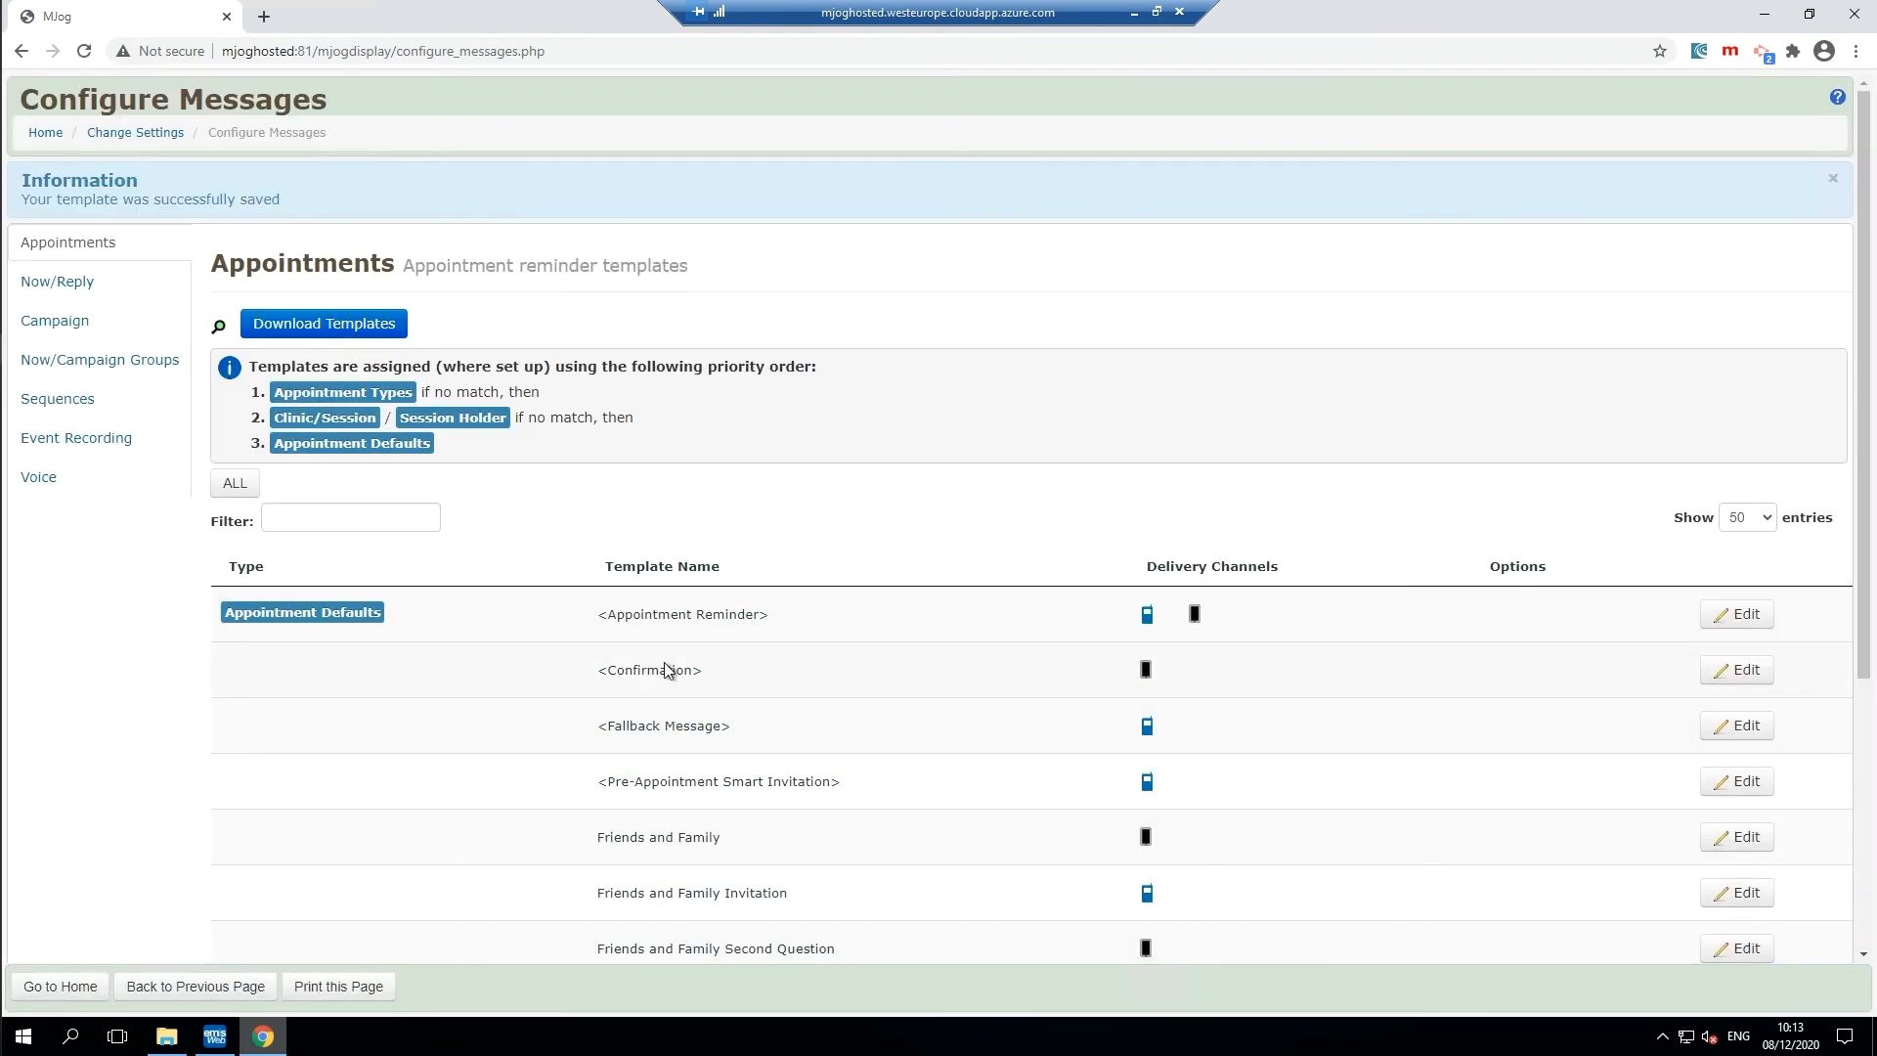
- Review the delivery channels of the COVID appointment type templates against the default Appointment Reminder template
{"action": "scroll", "coordinate": [655, 665], "scroll_direction": "down", "scroll_amount": 3}
{"action": "left_click_drag", "start_coordinate": [590, 721], "coordinate": [1112, 714]}
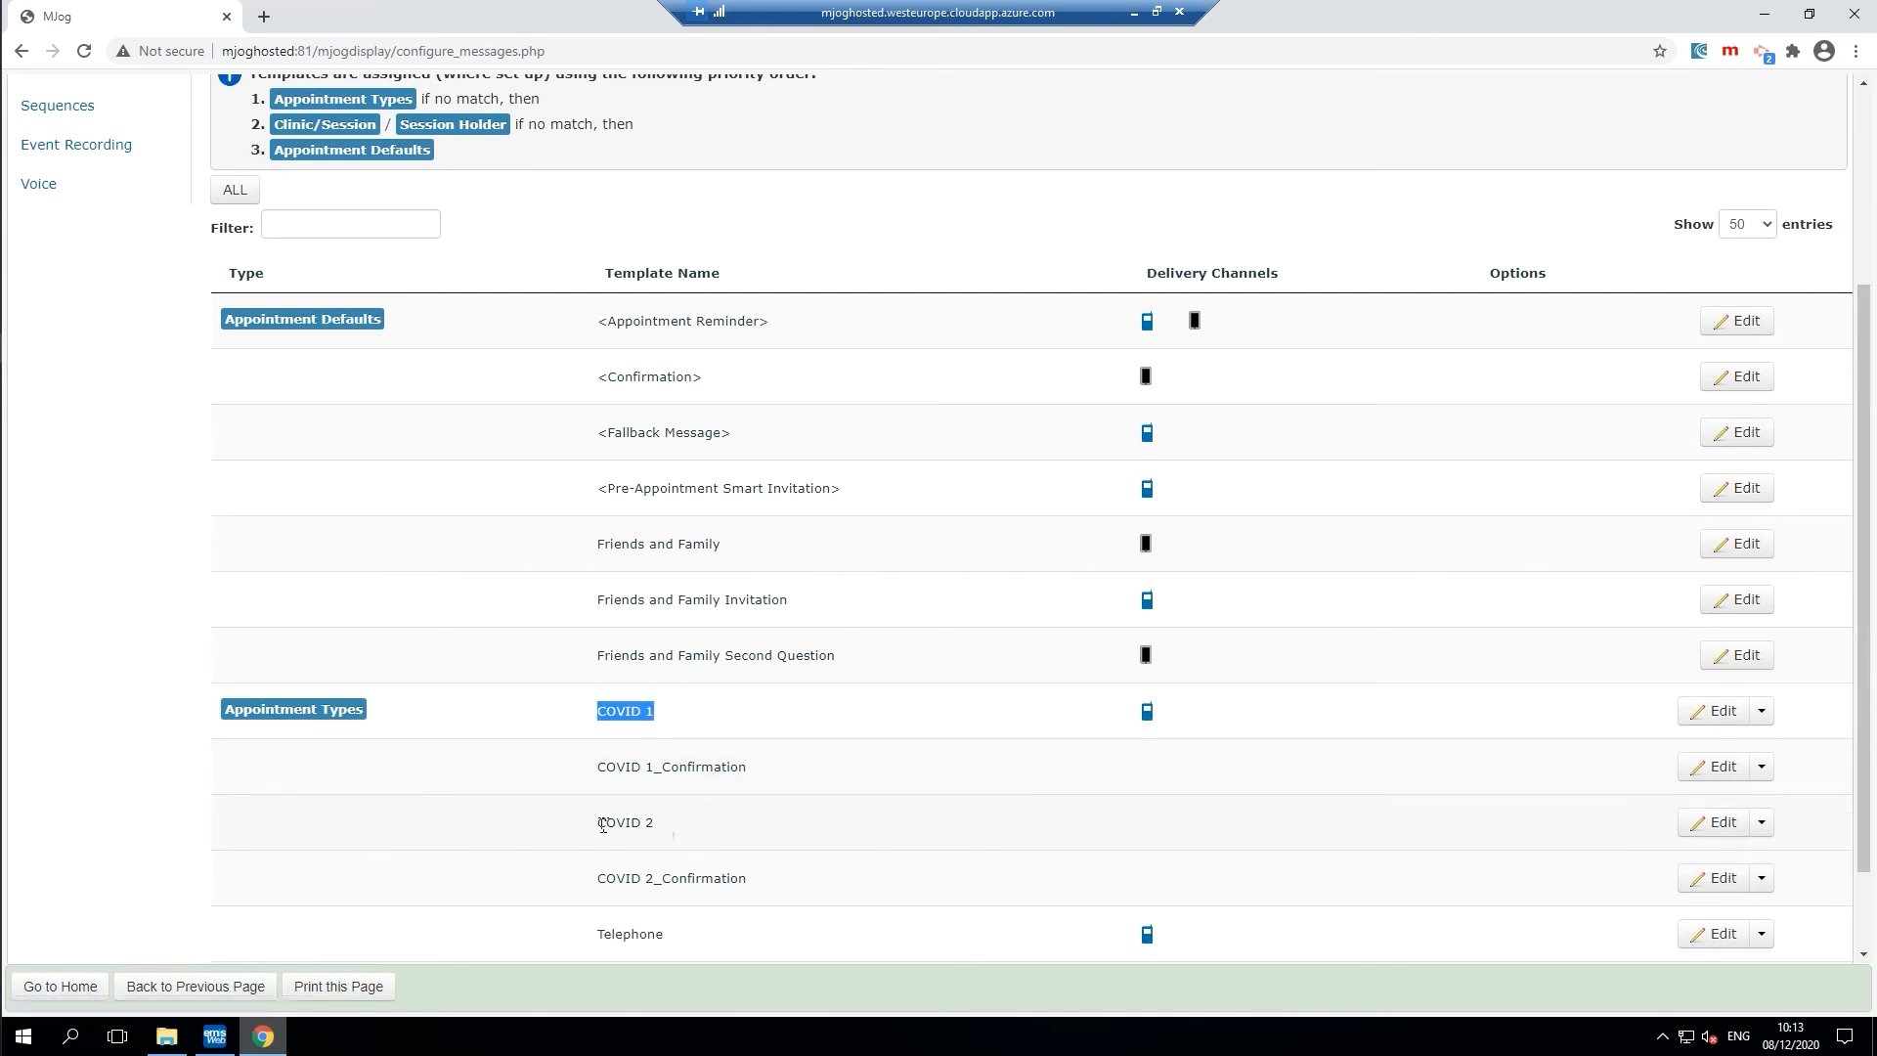
{"action": "left_click_drag", "start_coordinate": [598, 824], "coordinate": [653, 825]}
{"action": "left_click_drag", "start_coordinate": [599, 767], "coordinate": [753, 770]}
{"action": "left_click_drag", "start_coordinate": [606, 878], "coordinate": [738, 866]}
{"action": "left_click", "coordinate": [738, 867]}
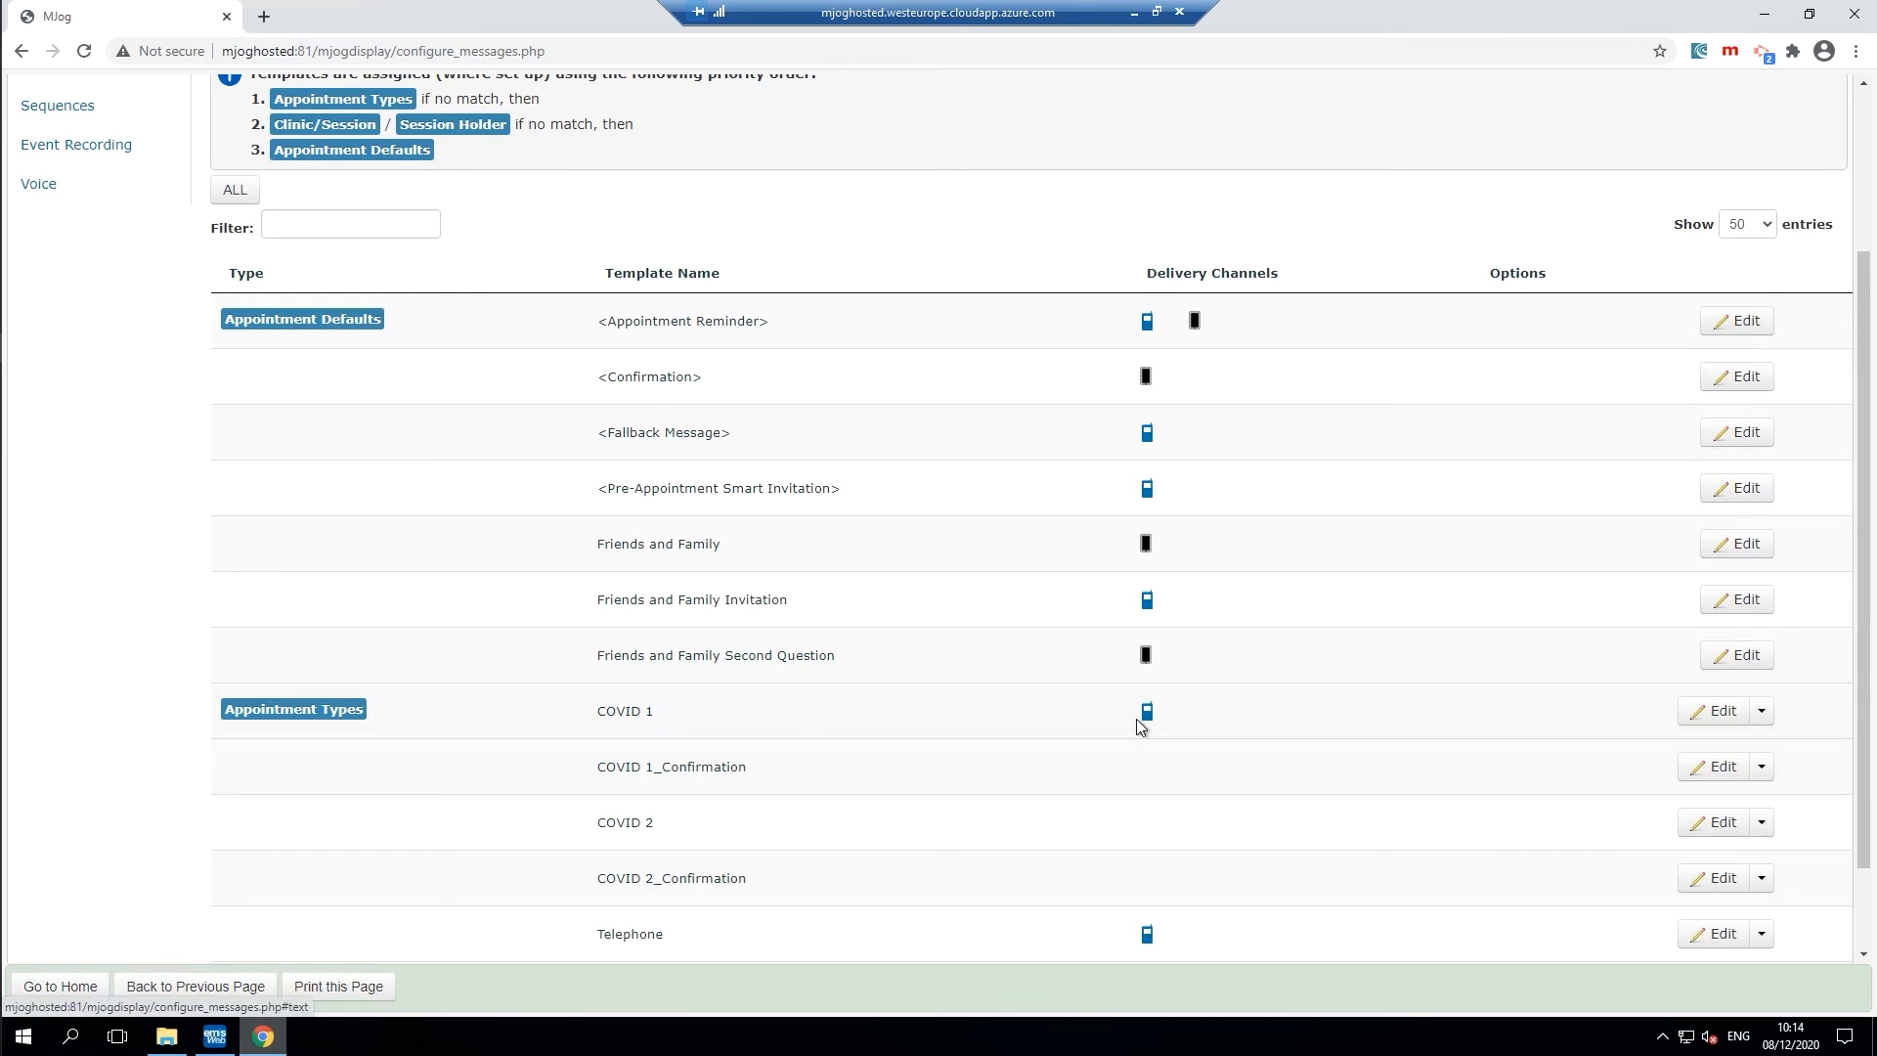
{"action": "left_click_drag", "start_coordinate": [594, 710], "coordinate": [878, 884]}
{"action": "left_click_drag", "start_coordinate": [1604, 869], "coordinate": [1798, 889]}
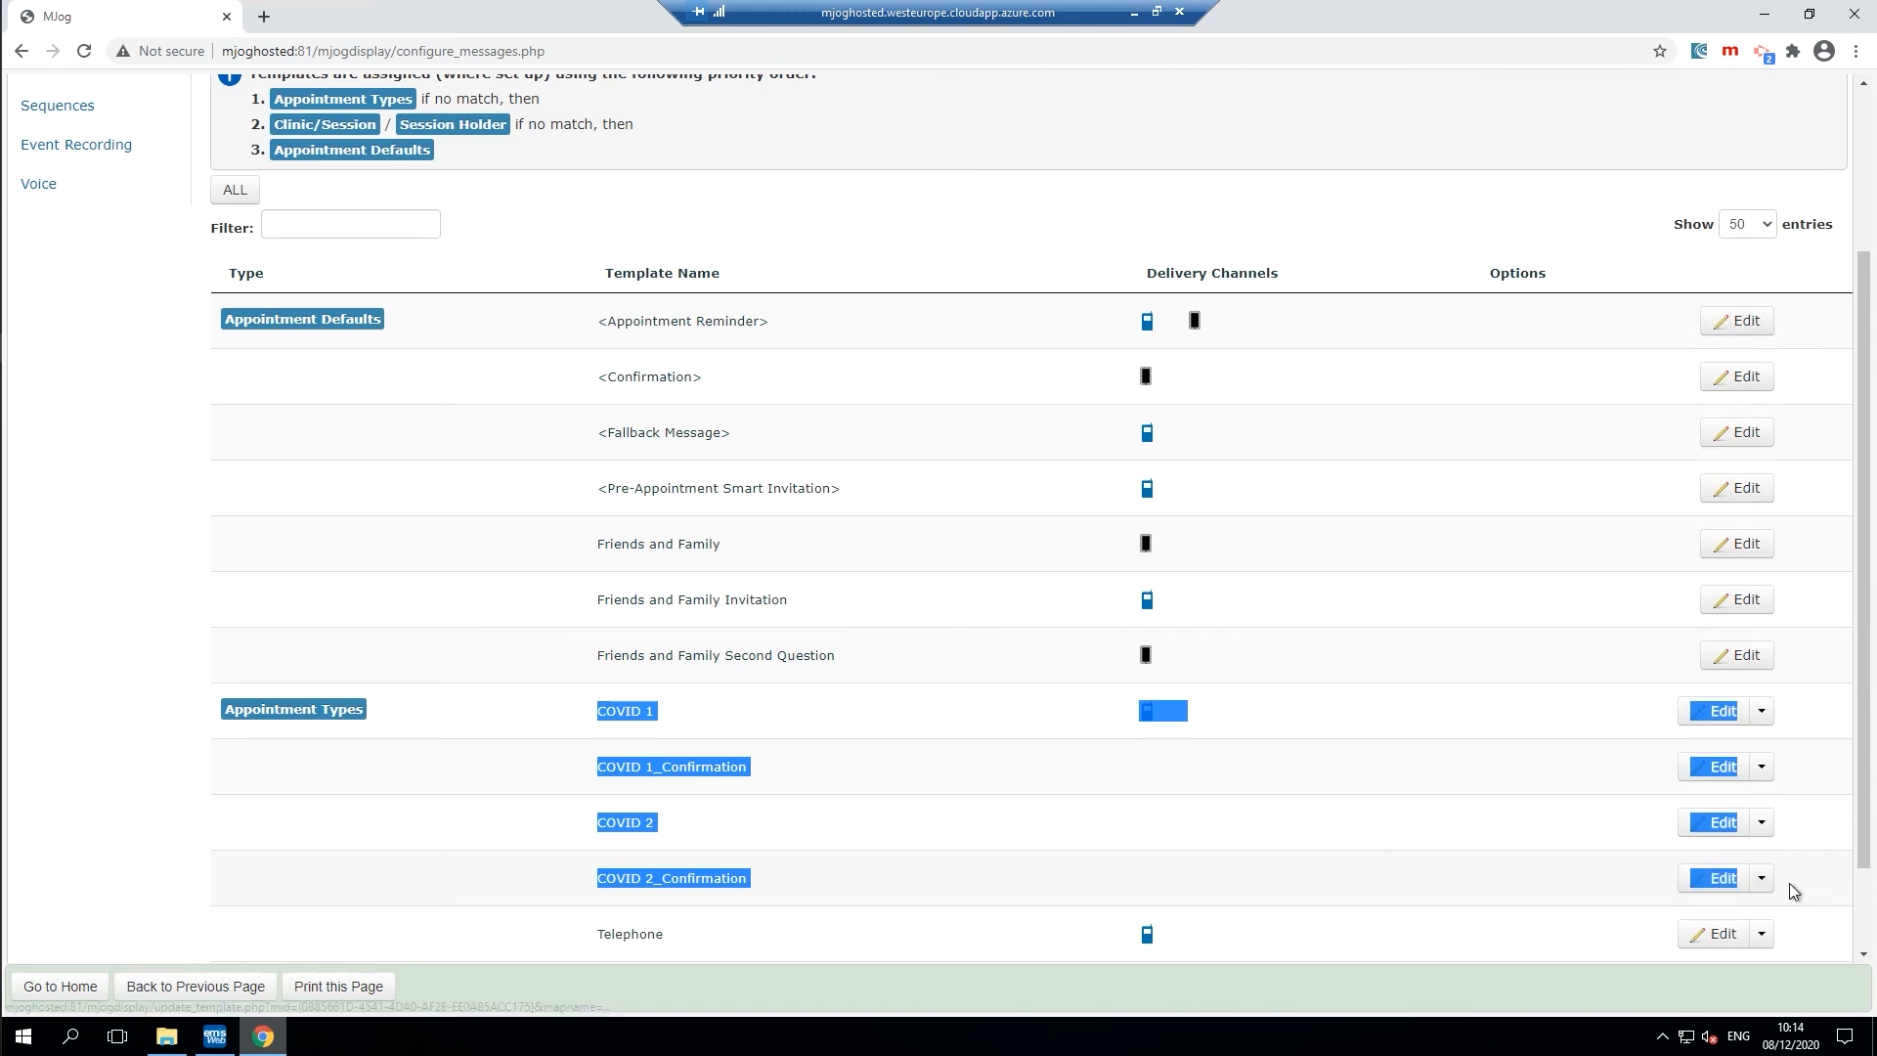
{"action": "left_click", "coordinate": [1223, 827]}
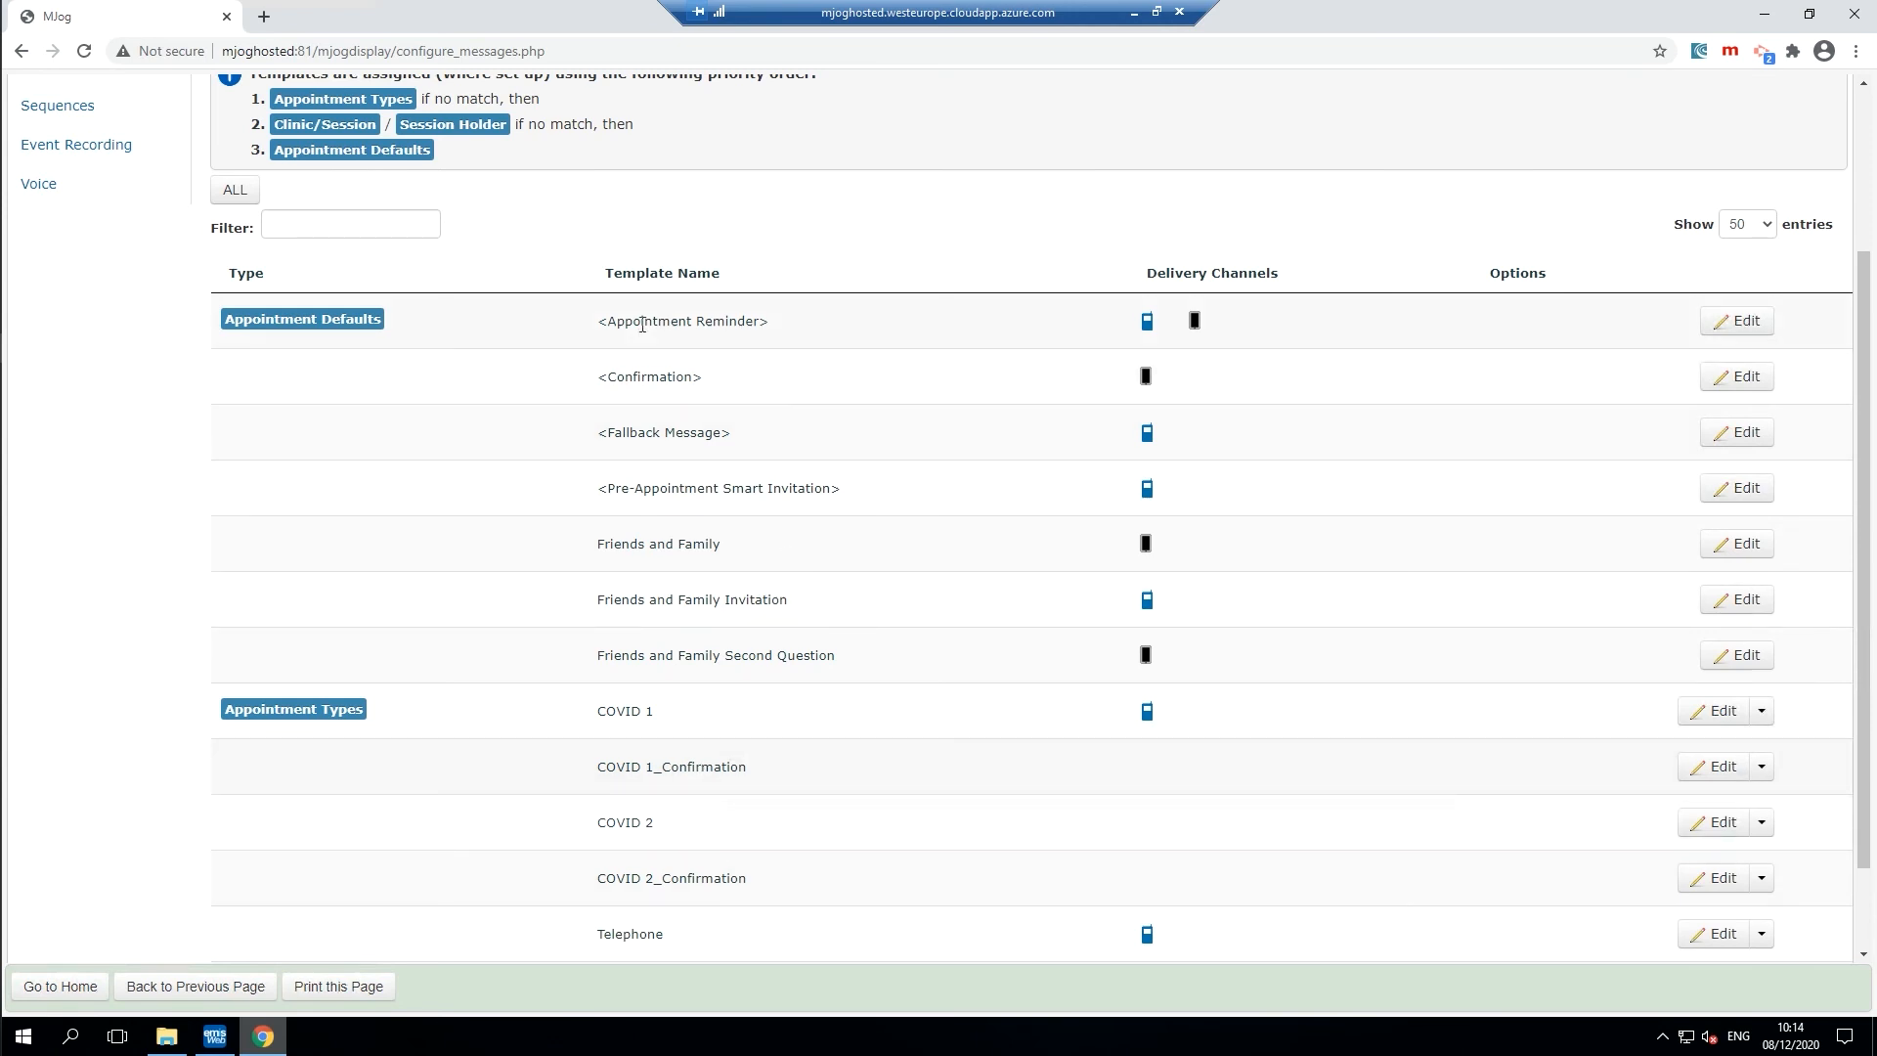
{"action": "left_click_drag", "start_coordinate": [608, 324], "coordinate": [779, 331]}
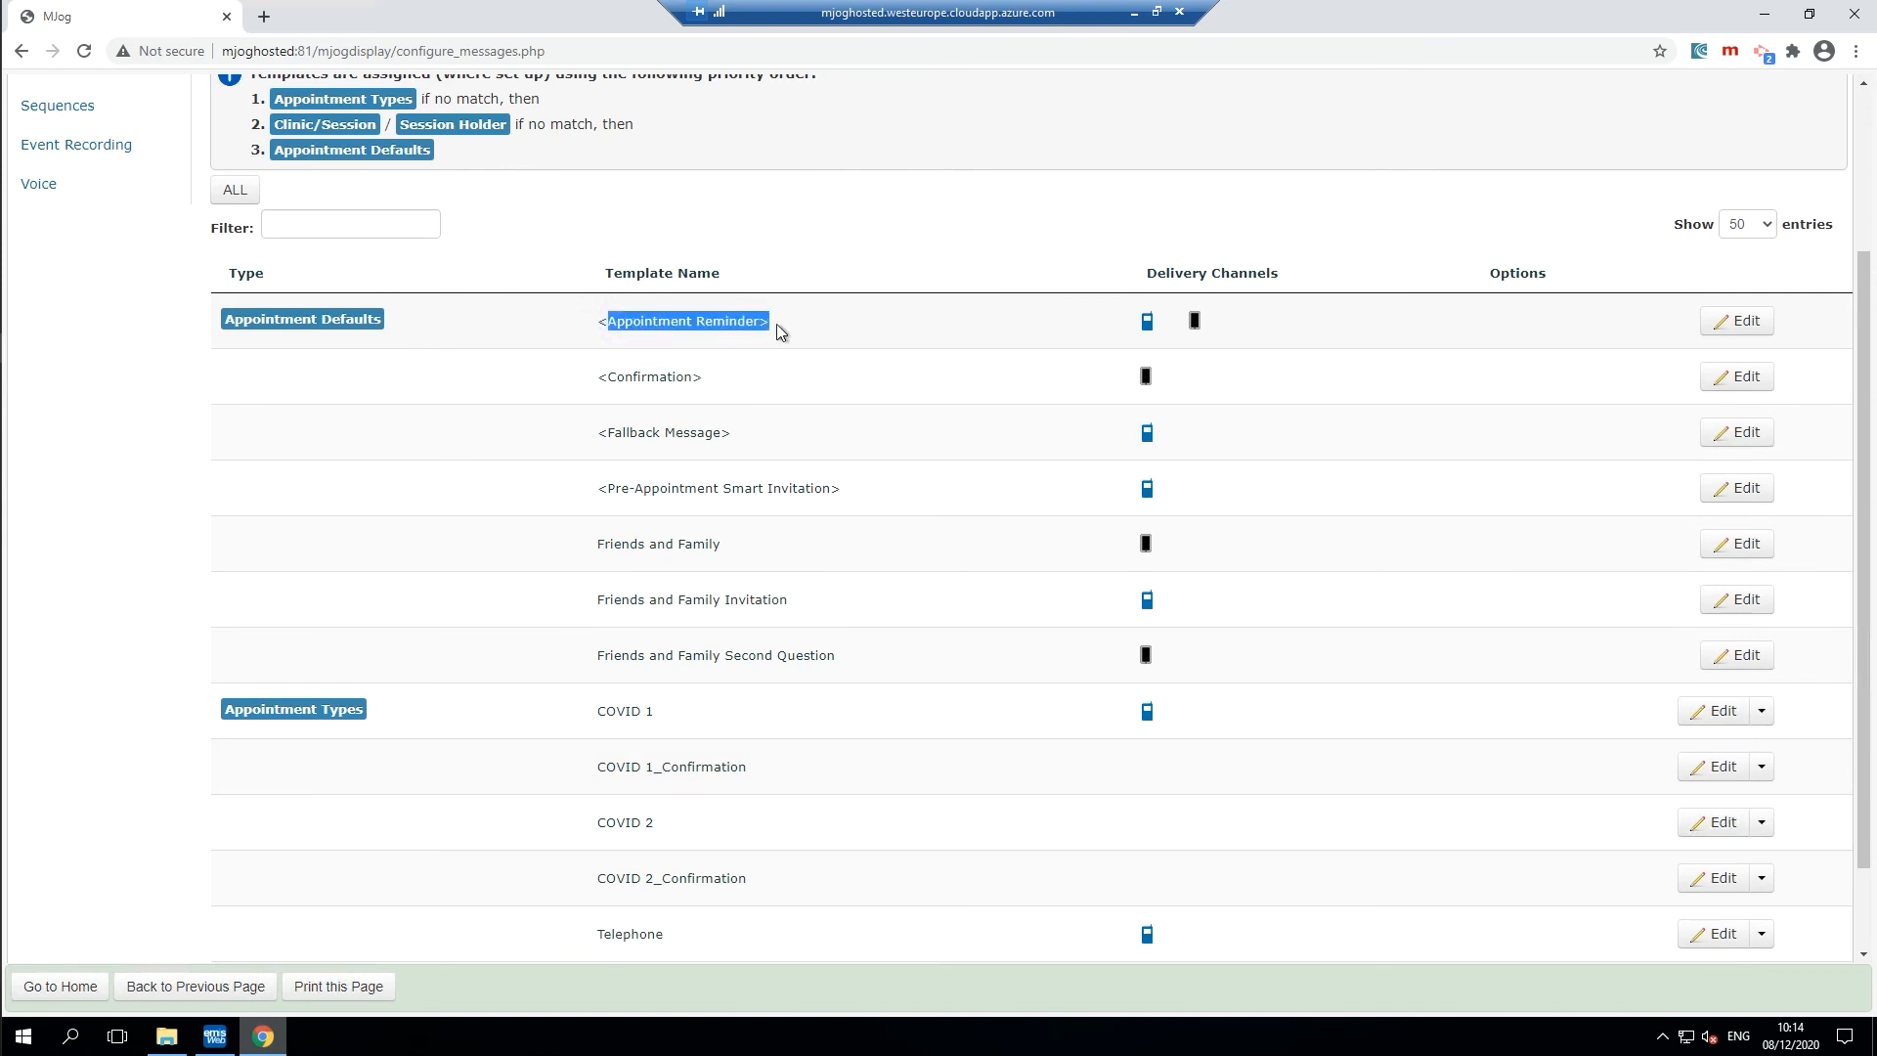
{"action": "left_click", "coordinate": [775, 326]}
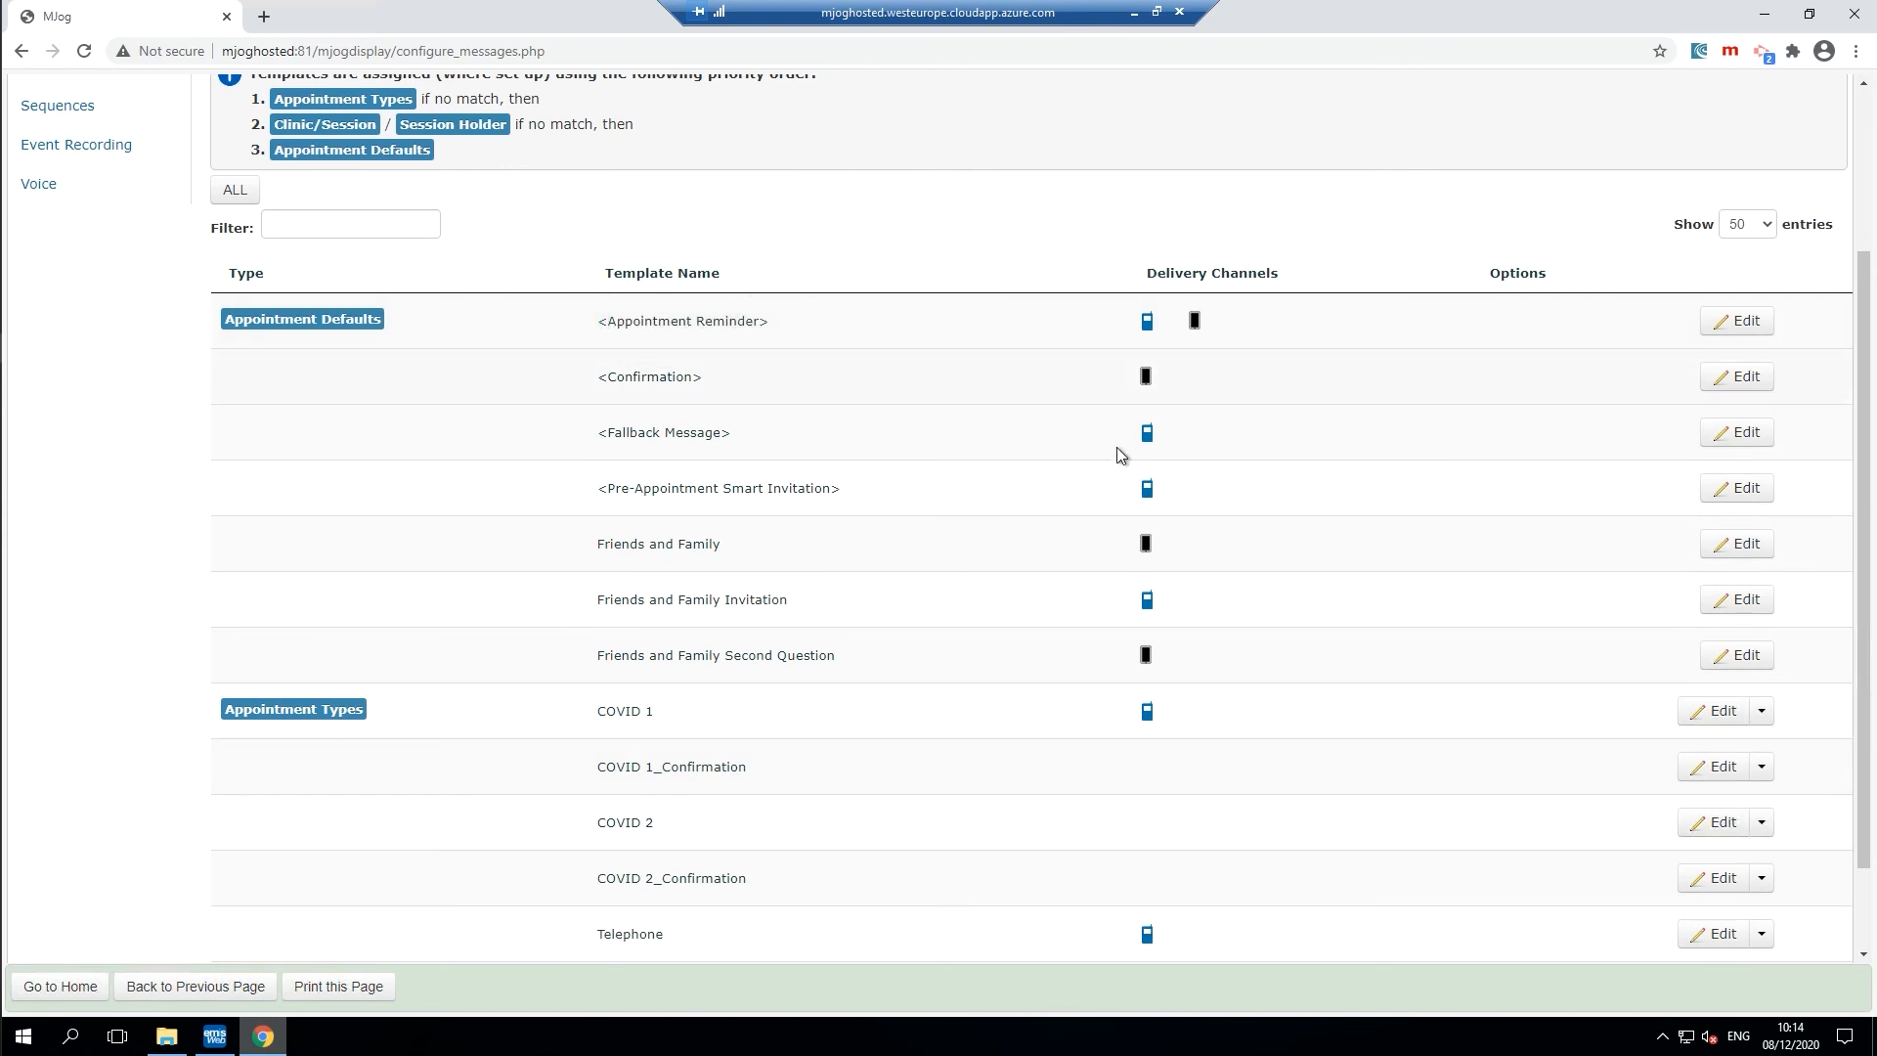